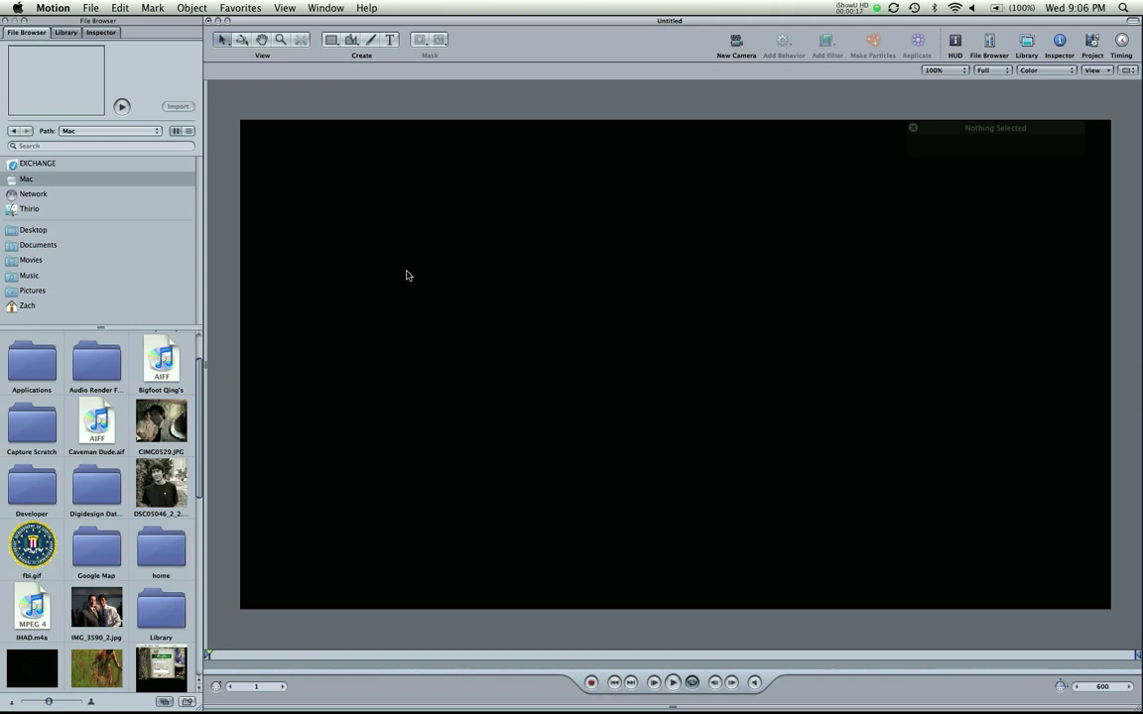
Add IMG_3590_2.jpg to the canvas and nudge it into place near the centre
drag(116, 626, 672, 428)
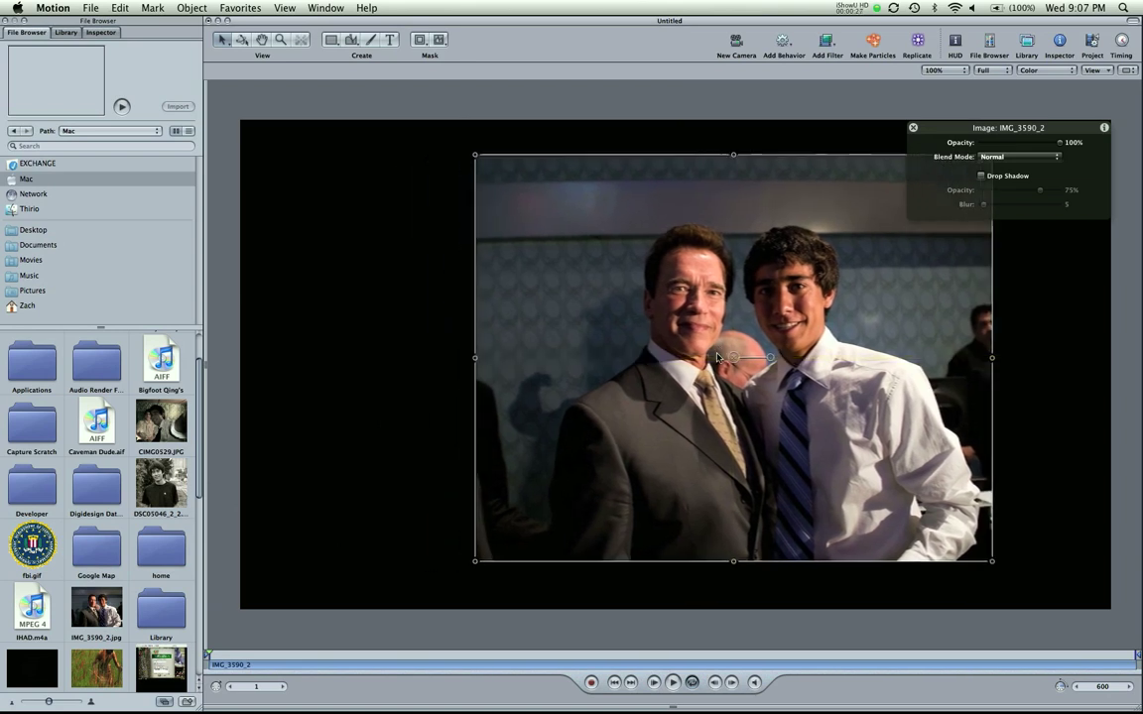
drag(717, 357, 660, 363)
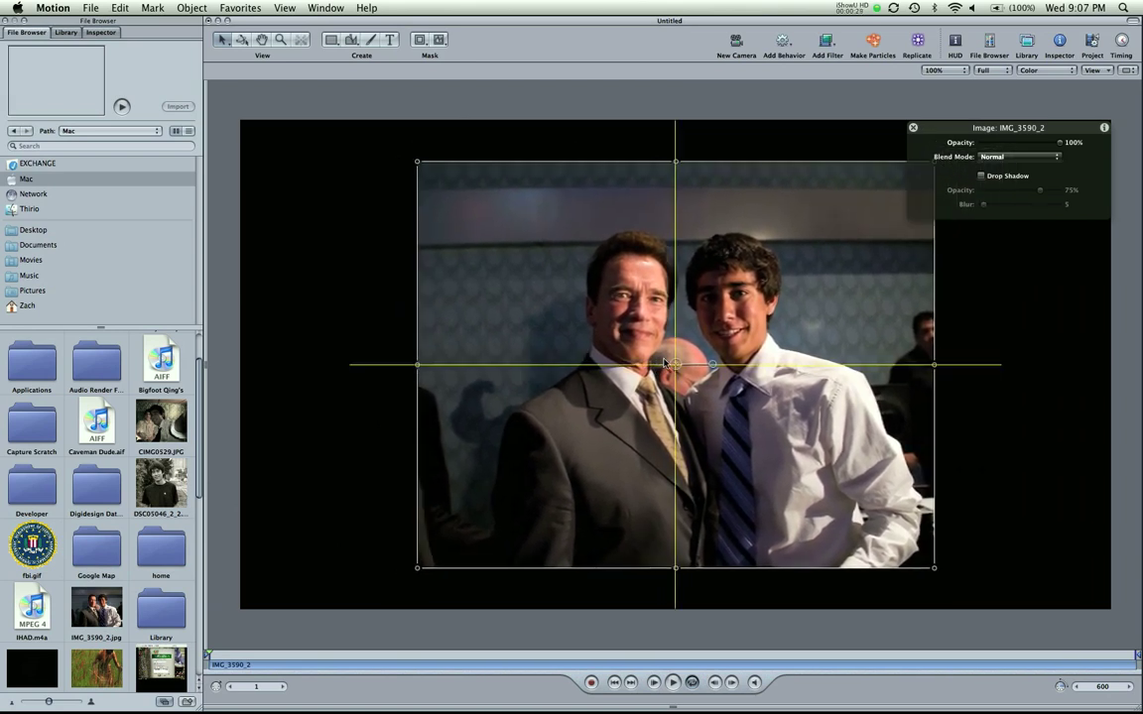
mouse_move(665, 363)
mouse_down()
mouse_move(625, 335)
mouse_move(664, 379)
mouse_move(667, 278)
mouse_move(665, 351)
mouse_move(566, 368)
mouse_move(522, 359)
mouse_move(652, 361)
mouse_move(625, 361)
mouse_move(618, 334)
mouse_move(670, 364)
mouse_move(562, 346)
mouse_move(526, 380)
mouse_move(728, 309)
mouse_move(586, 354)
mouse_move(503, 315)
mouse_move(509, 287)
mouse_move(771, 313)
mouse_move(595, 343)
mouse_move(543, 327)
mouse_move(663, 337)
mouse_up()
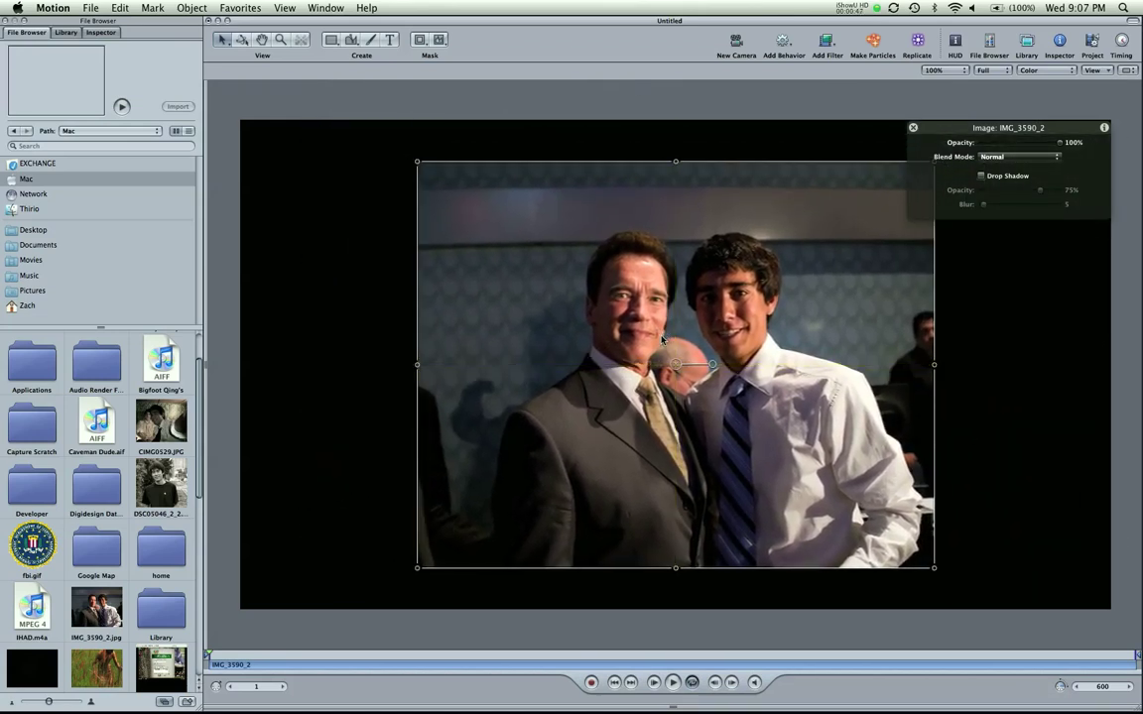
click(476, 145)
Add a new camera and choose Switch to 3D so the photo's group becomes 3D
click(607, 208)
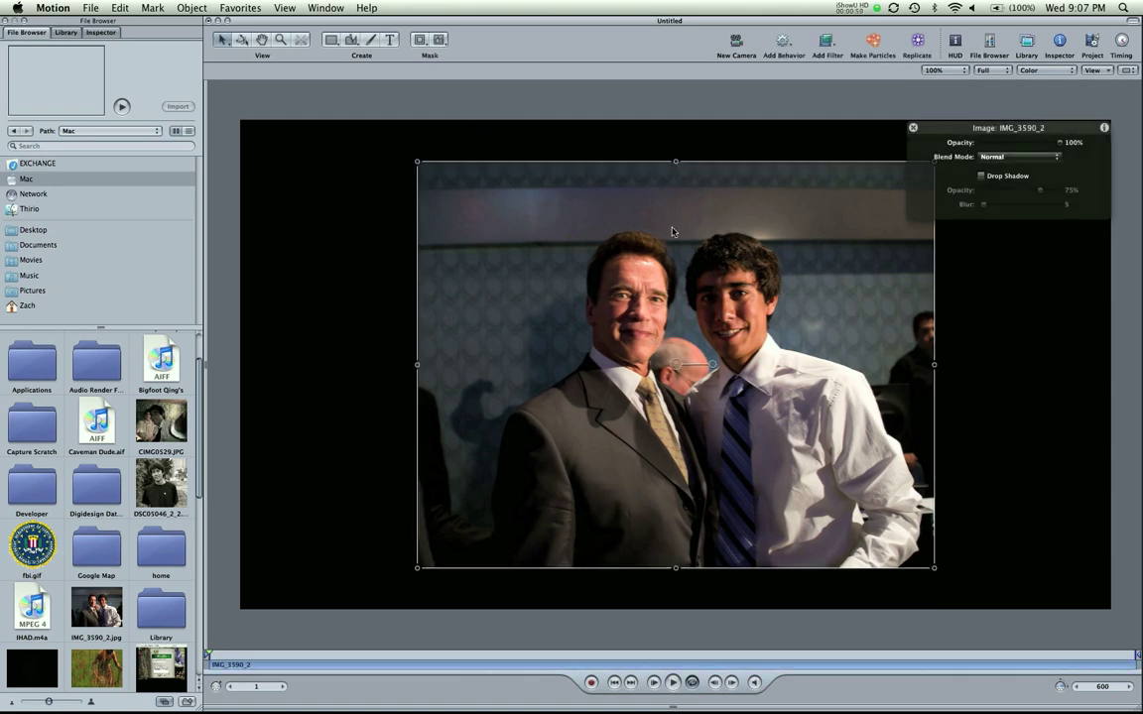
click(639, 149)
click(734, 45)
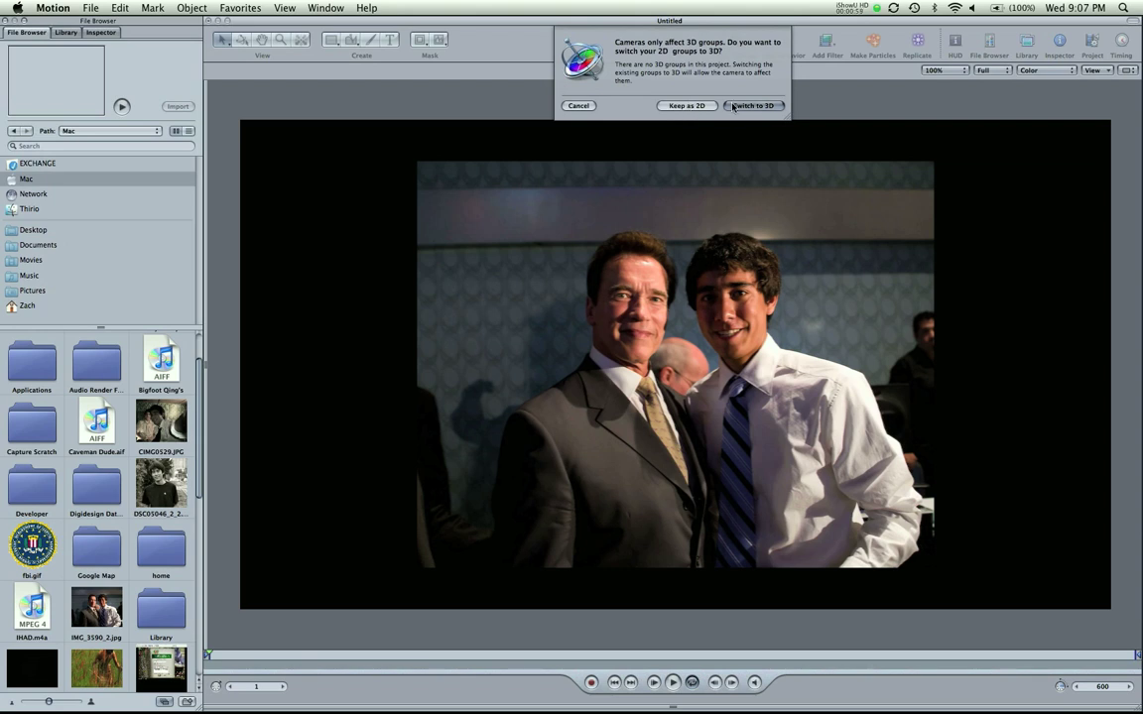
click(734, 106)
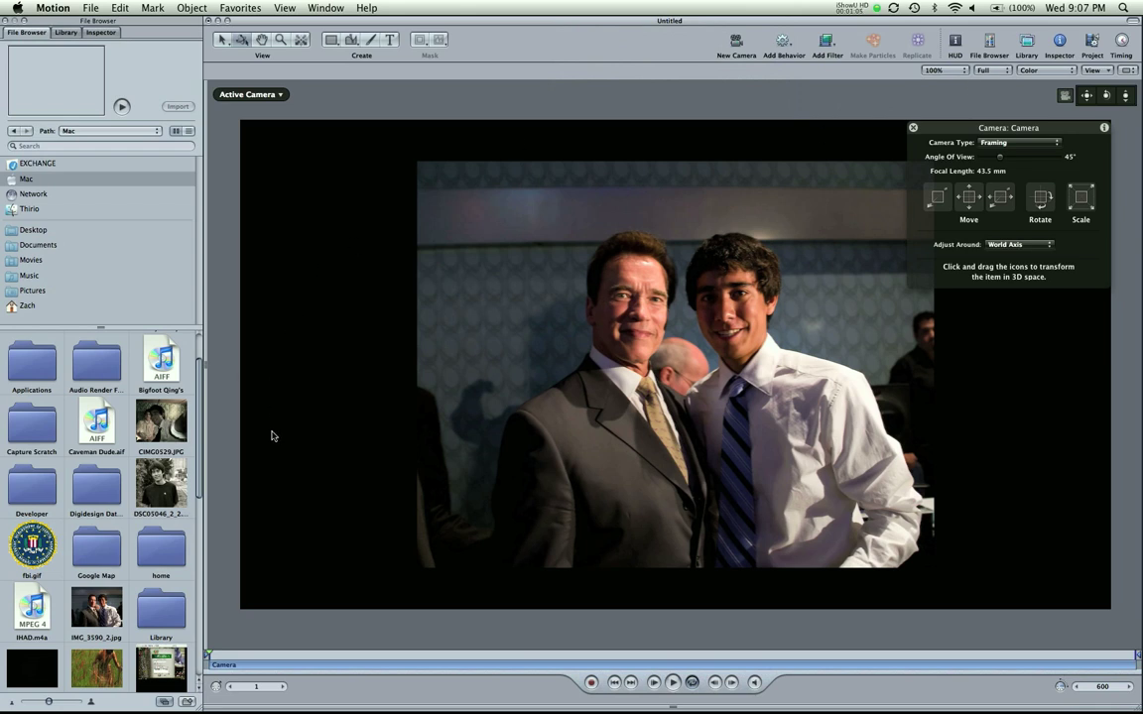
click(1092, 45)
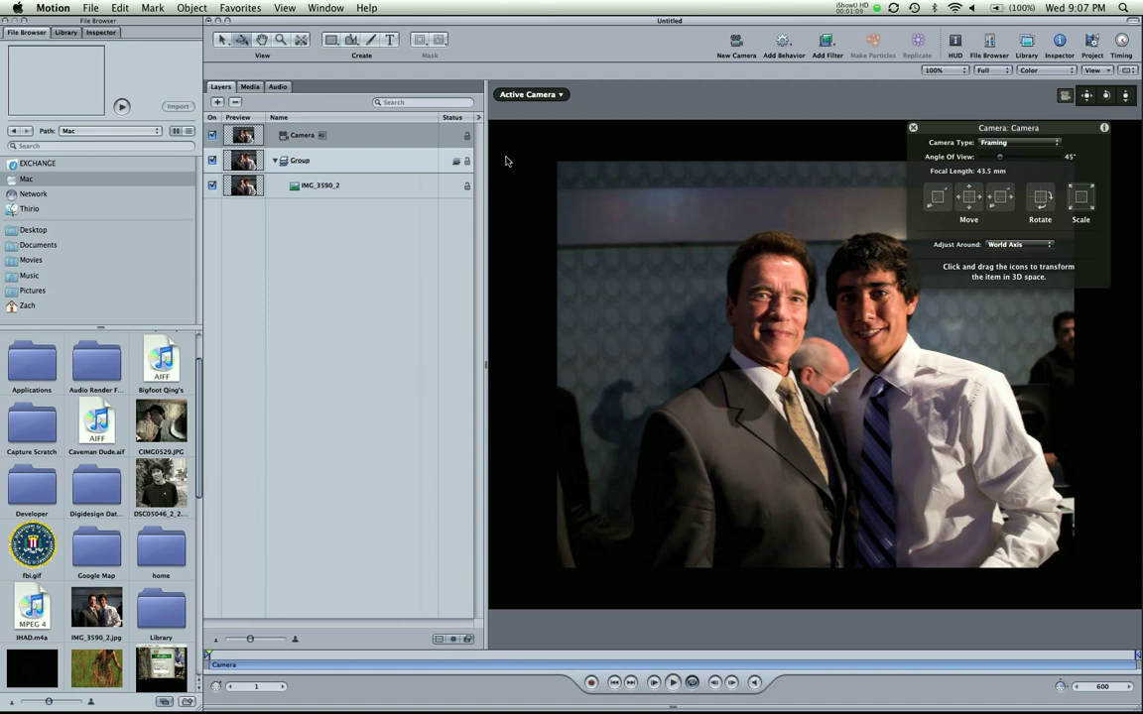
Try 200% and 100% canvas zoom, then fit the whole frame in the viewer
click(585, 249)
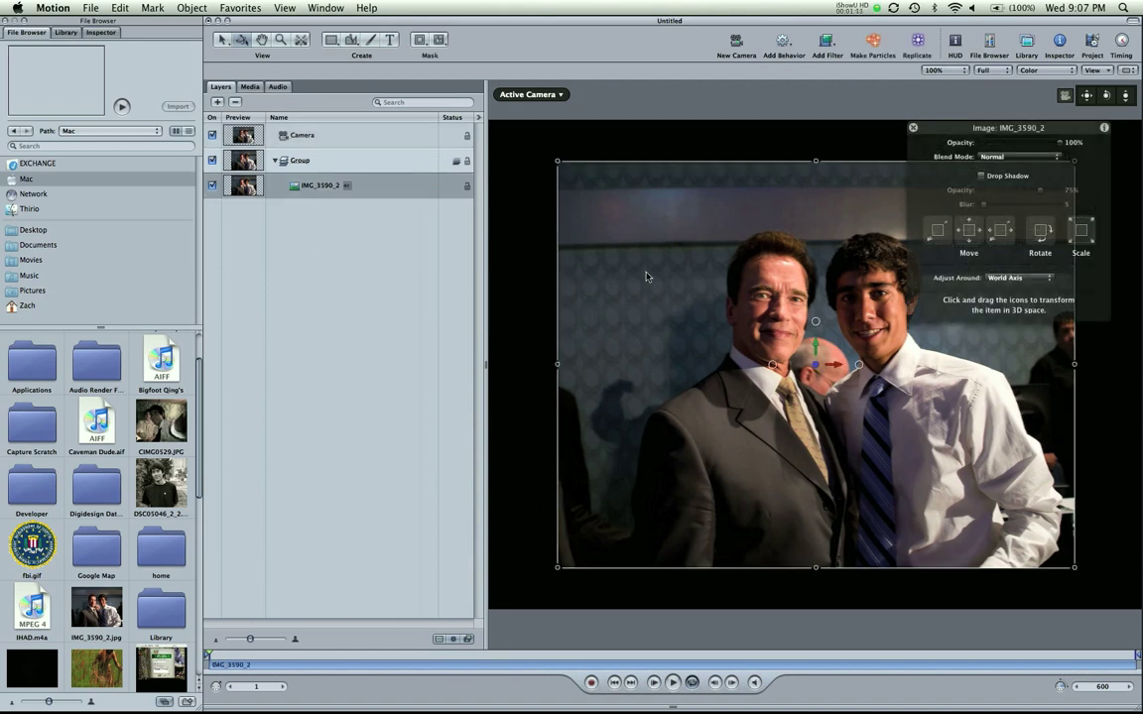
click(514, 173)
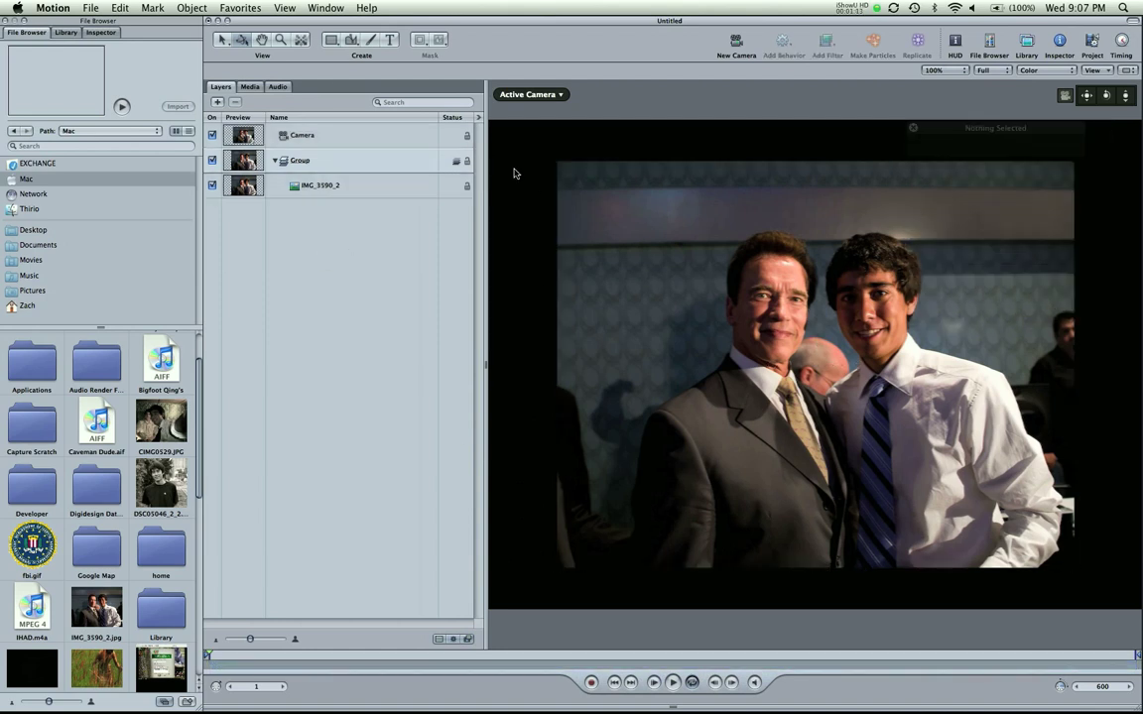
key(shift+z)
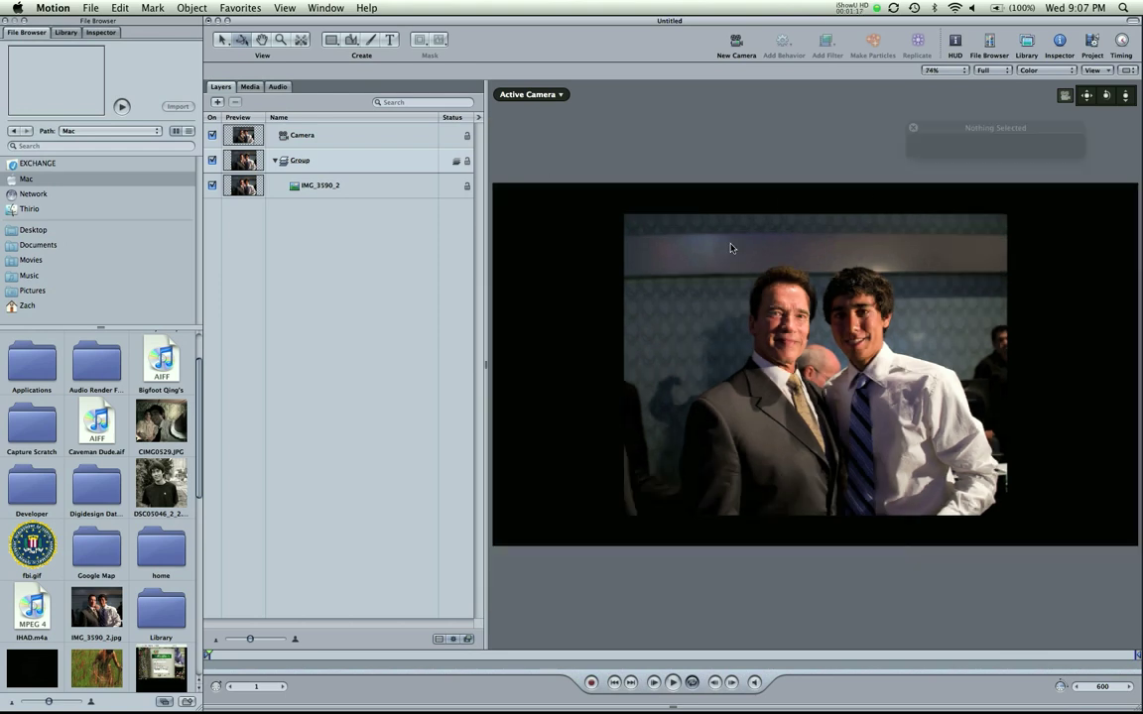
click(947, 70)
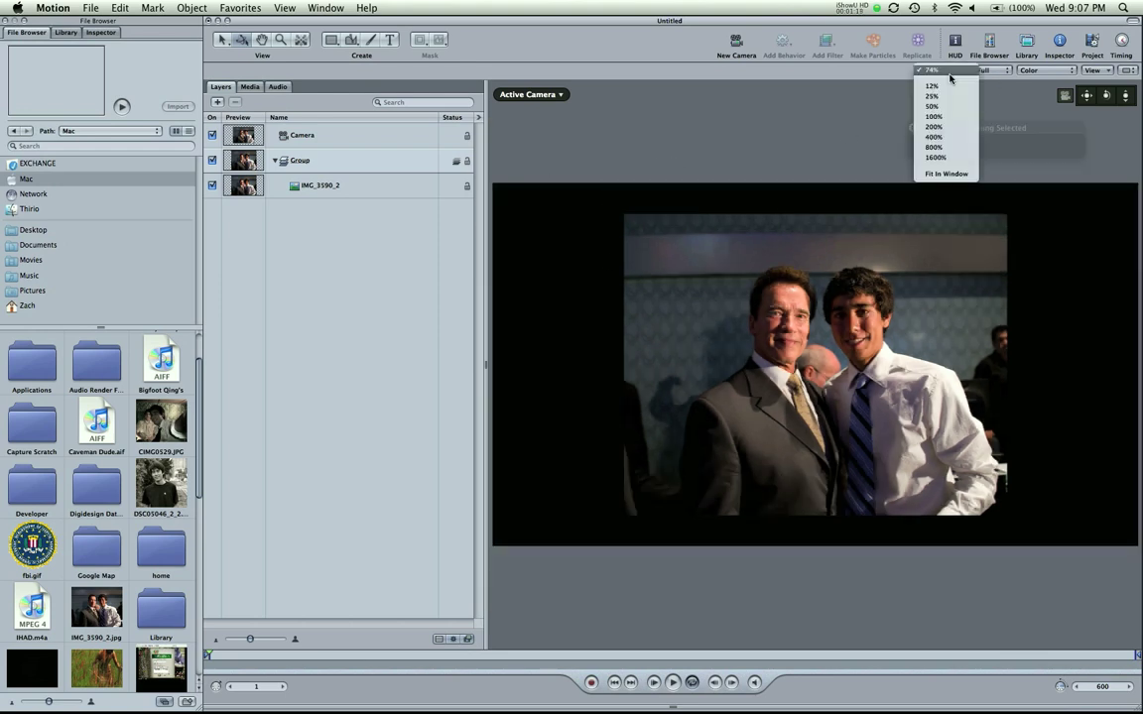
click(941, 111)
click(948, 71)
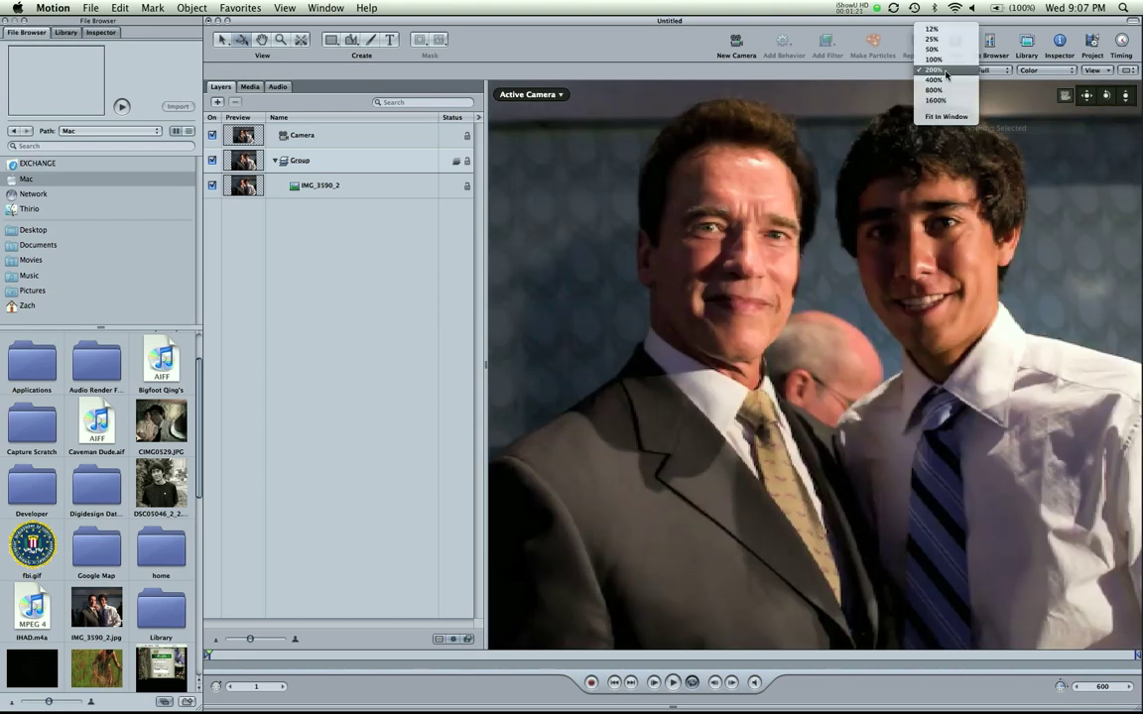
click(943, 67)
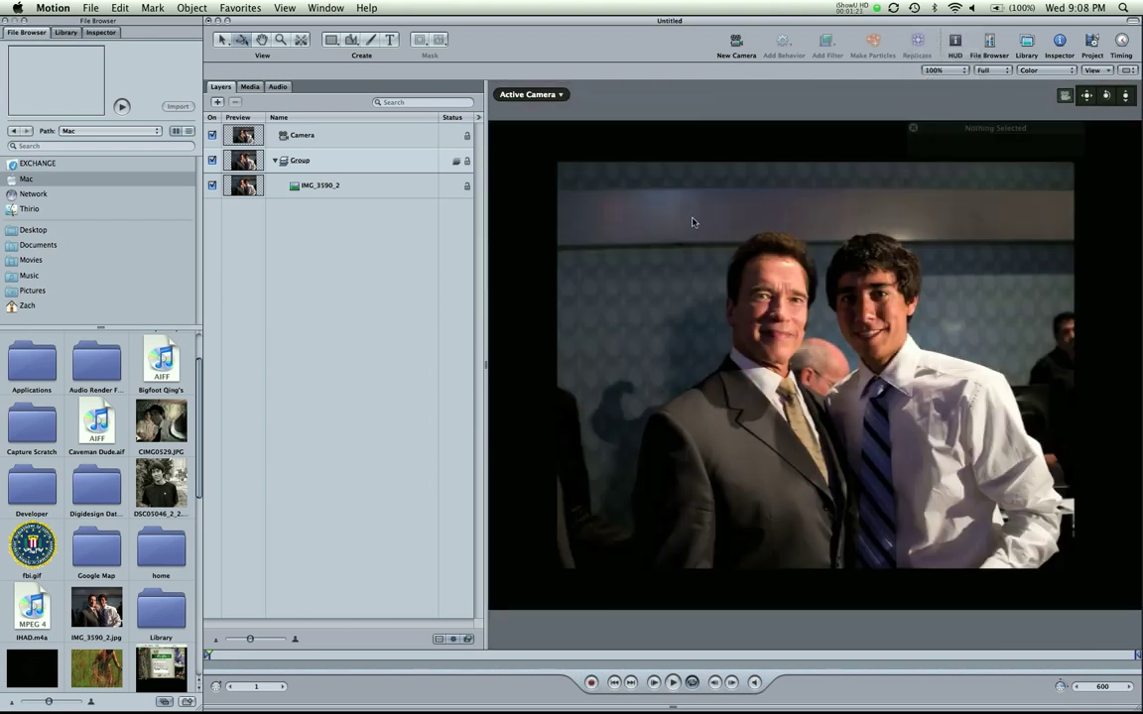
key(shift+z)
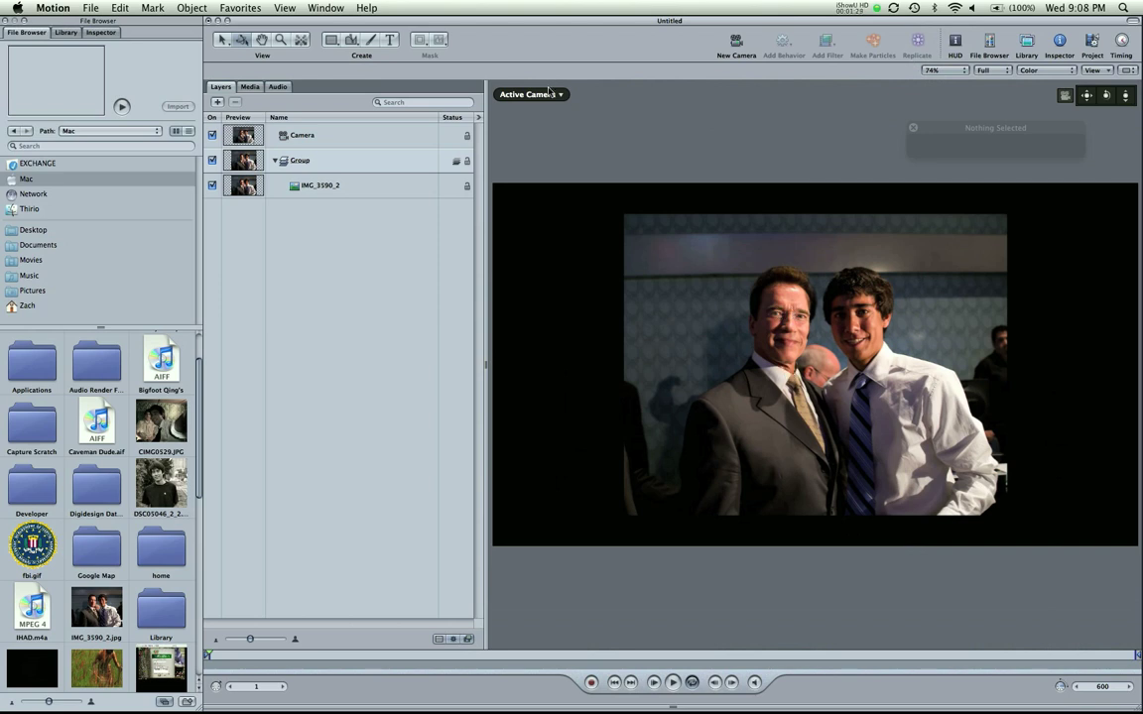
Rename the IMG_3590_2 layer to 'Photo 1' and reselect the Camera layer
click(361, 141)
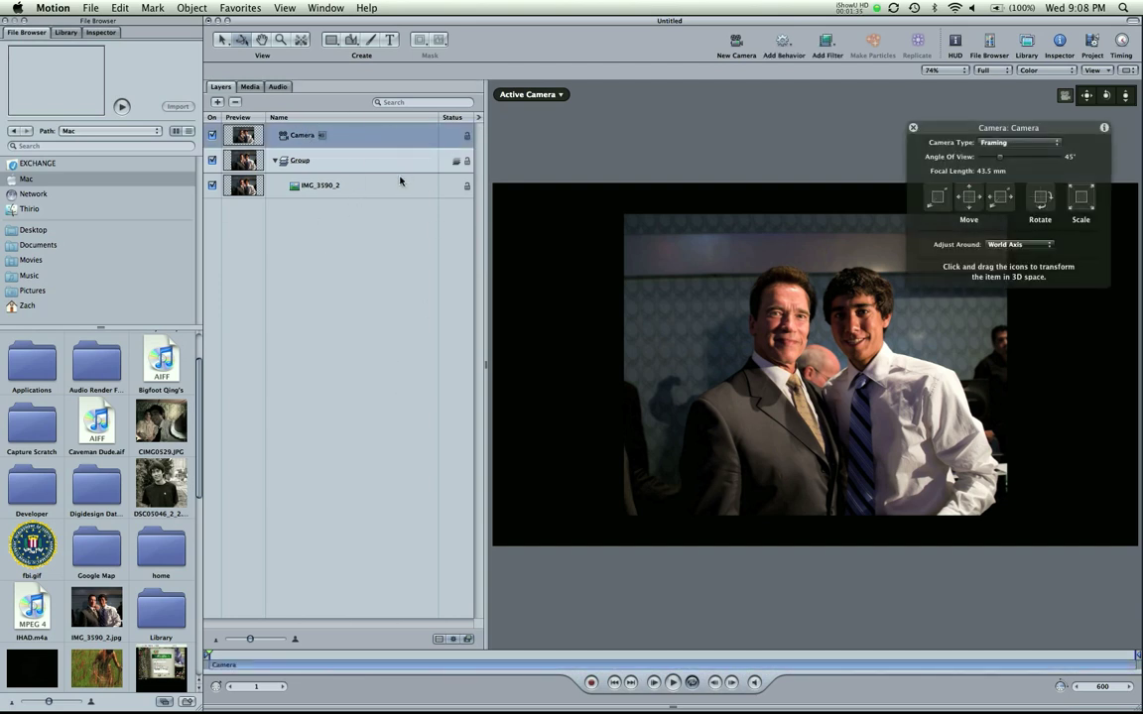
click(325, 186)
click(326, 186)
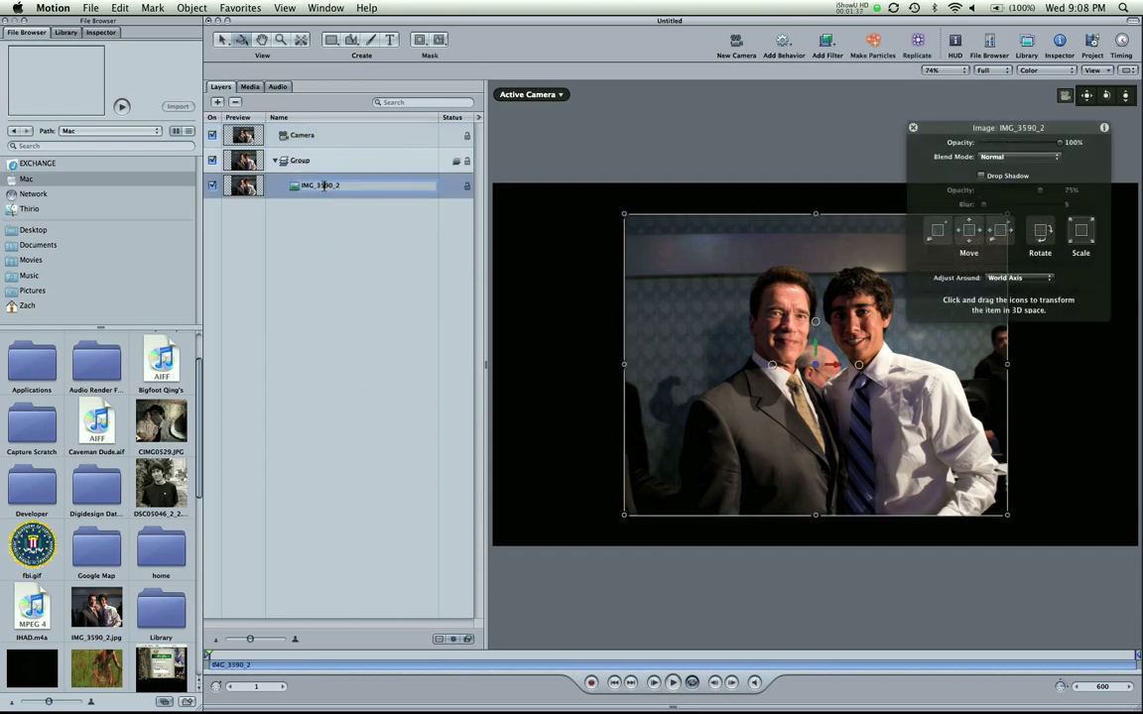
text(H)
text(hoto 1)
click(308, 211)
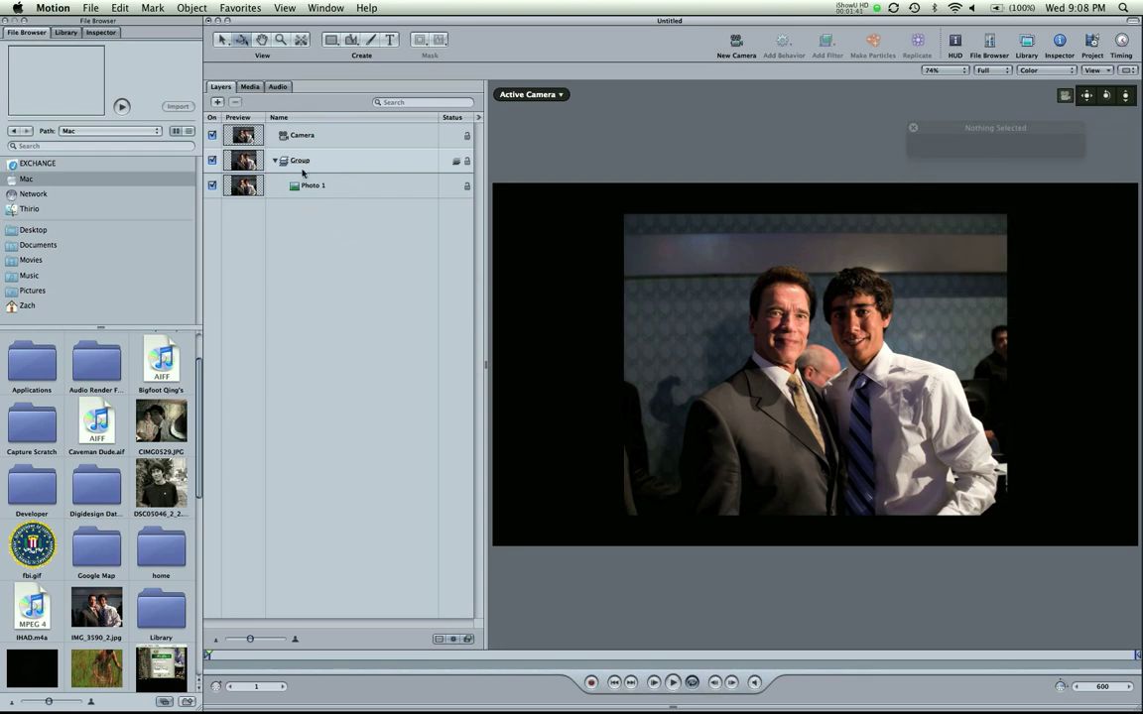
click(297, 158)
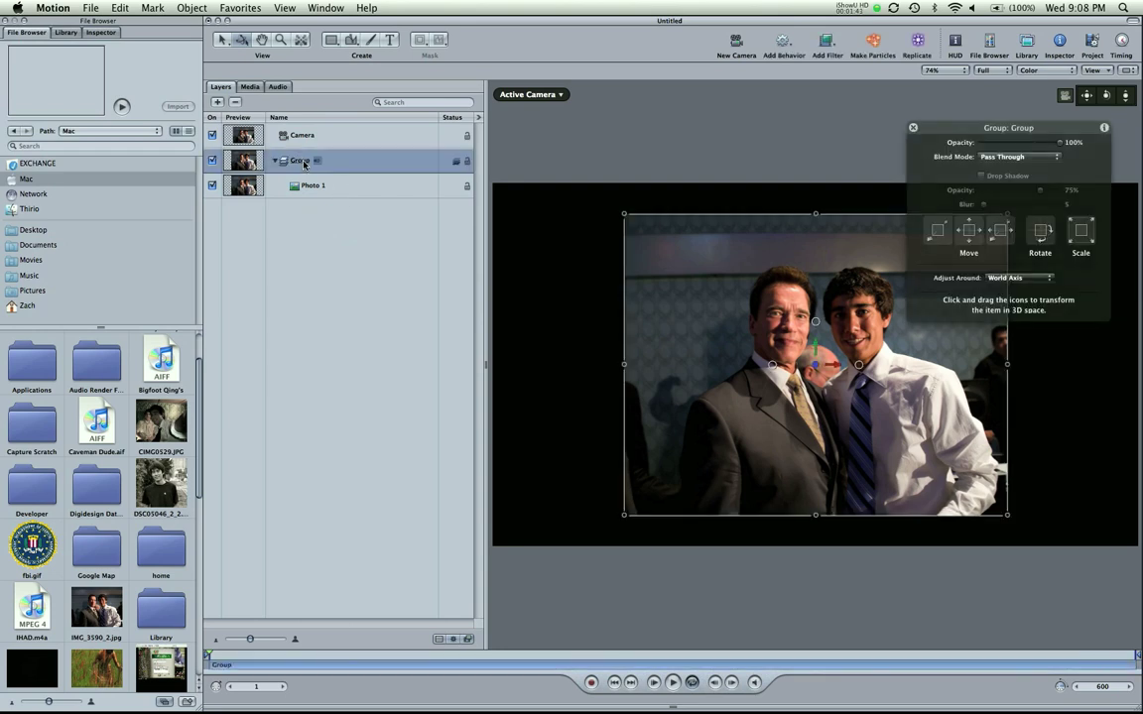
click(305, 137)
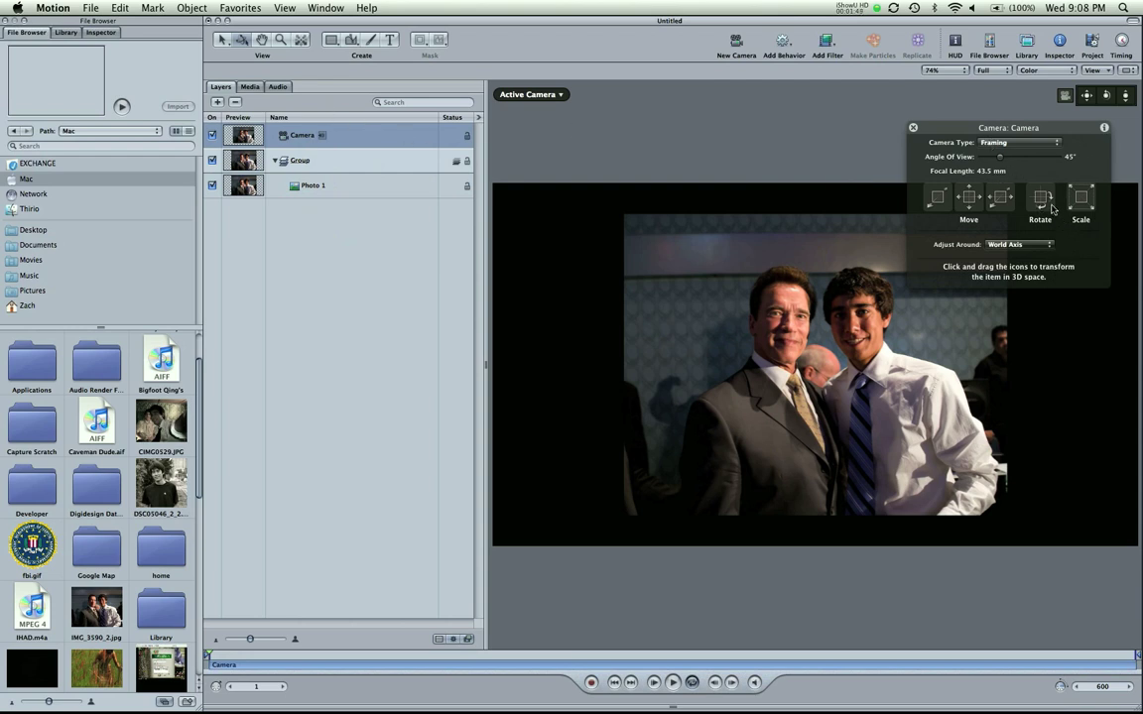
Rotate the camera with the HUD so Photo 1 shows a slight perspective tilt
drag(1045, 209, 1021, 223)
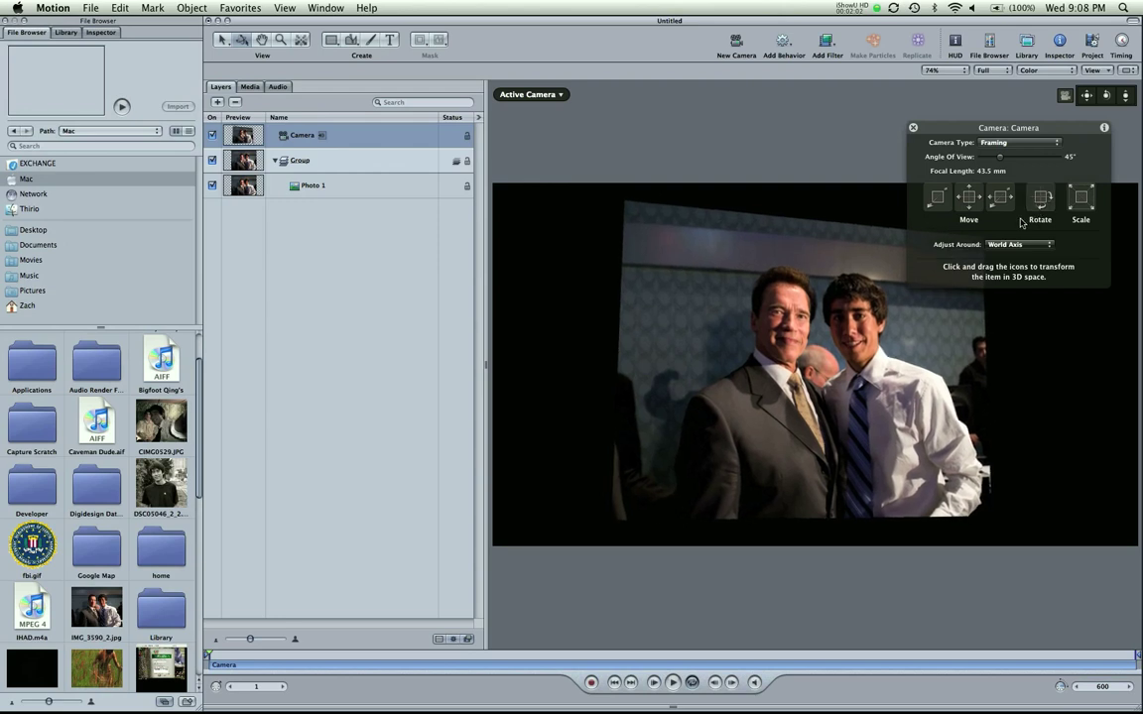
click(1121, 71)
click(1122, 73)
Turn on the 3D grid in the canvas and orbit the camera around the photo
click(1109, 71)
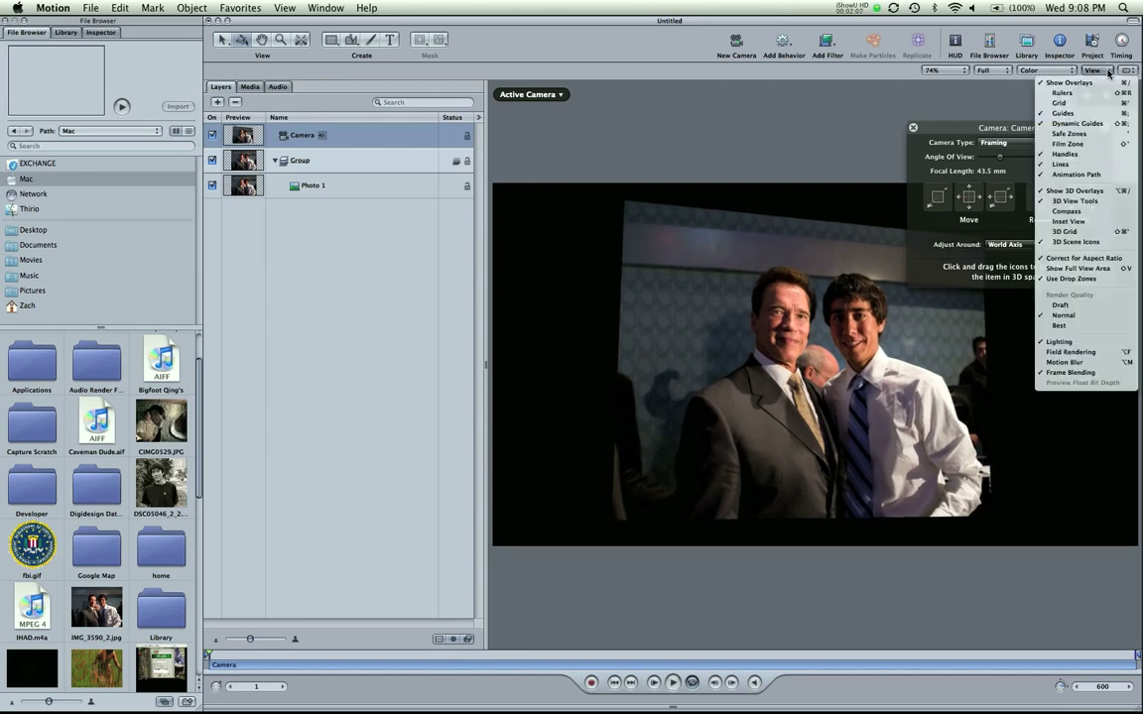
click(1065, 232)
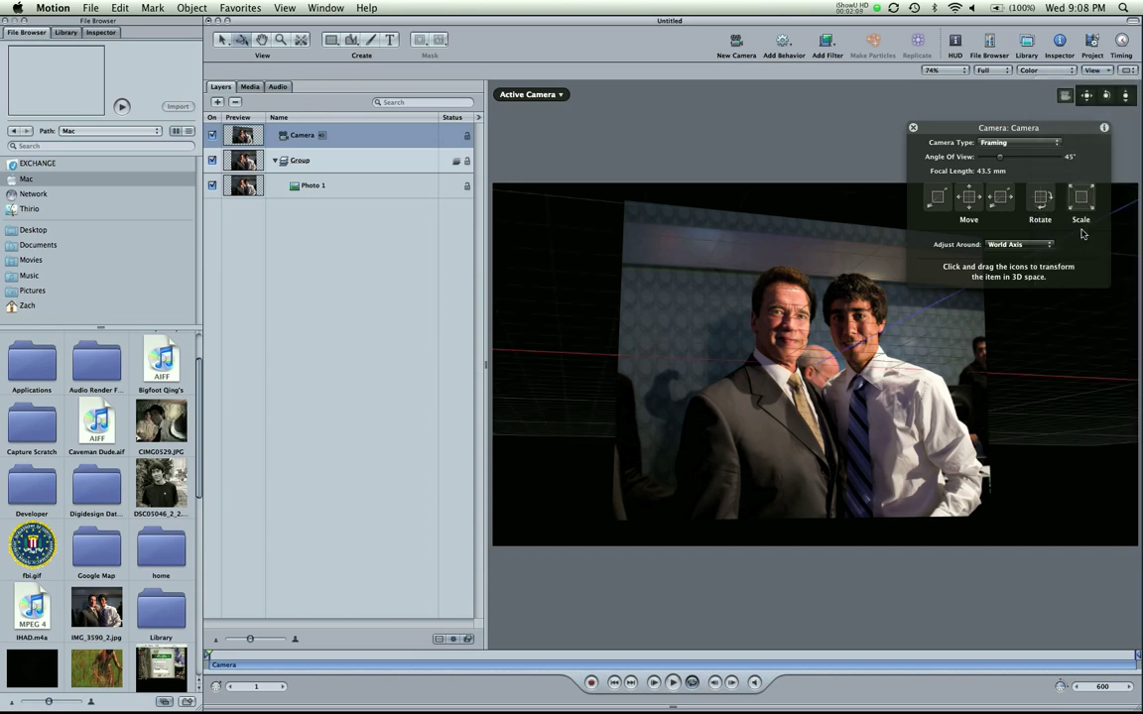
drag(1039, 197, 1063, 194)
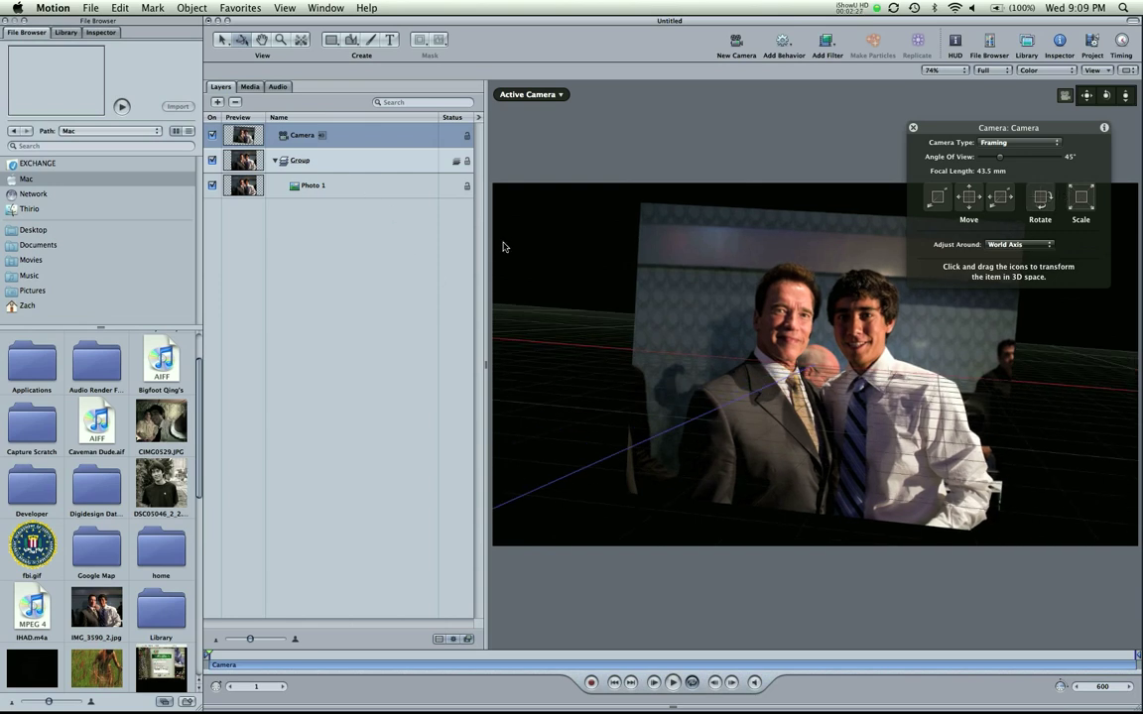
Pull the Camera back and offset it so Photo 1 sits small and angled right
click(819, 303)
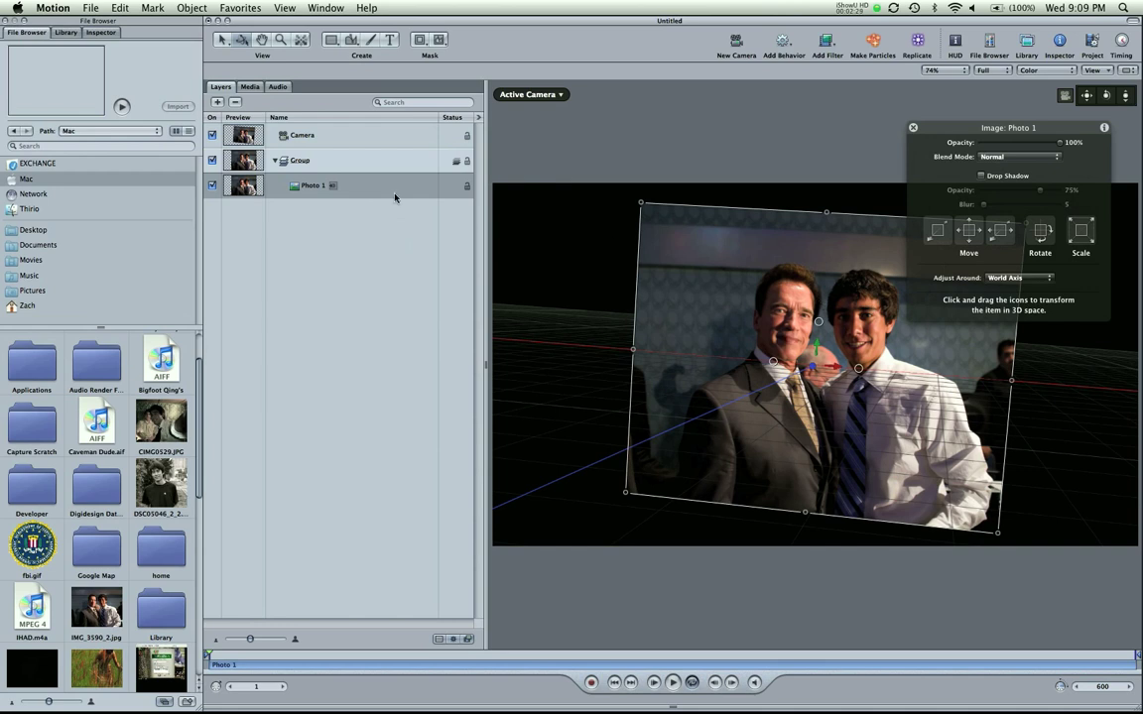
click(344, 129)
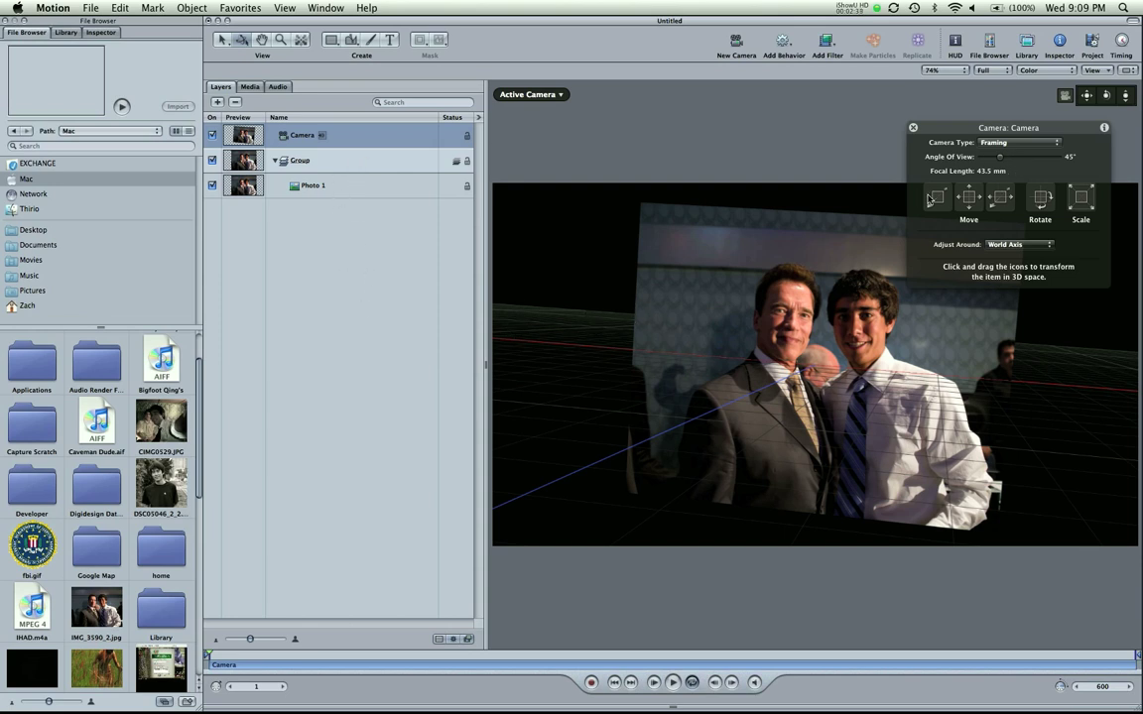
drag(942, 195, 688, 466)
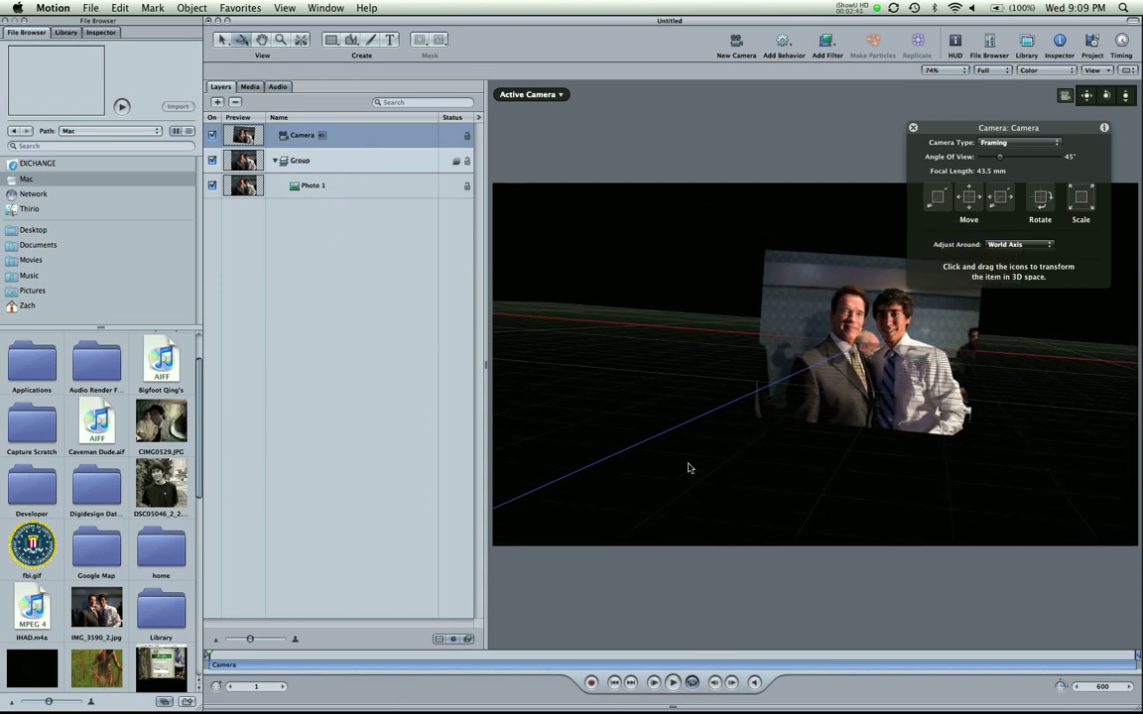
drag(939, 196, 397, 654)
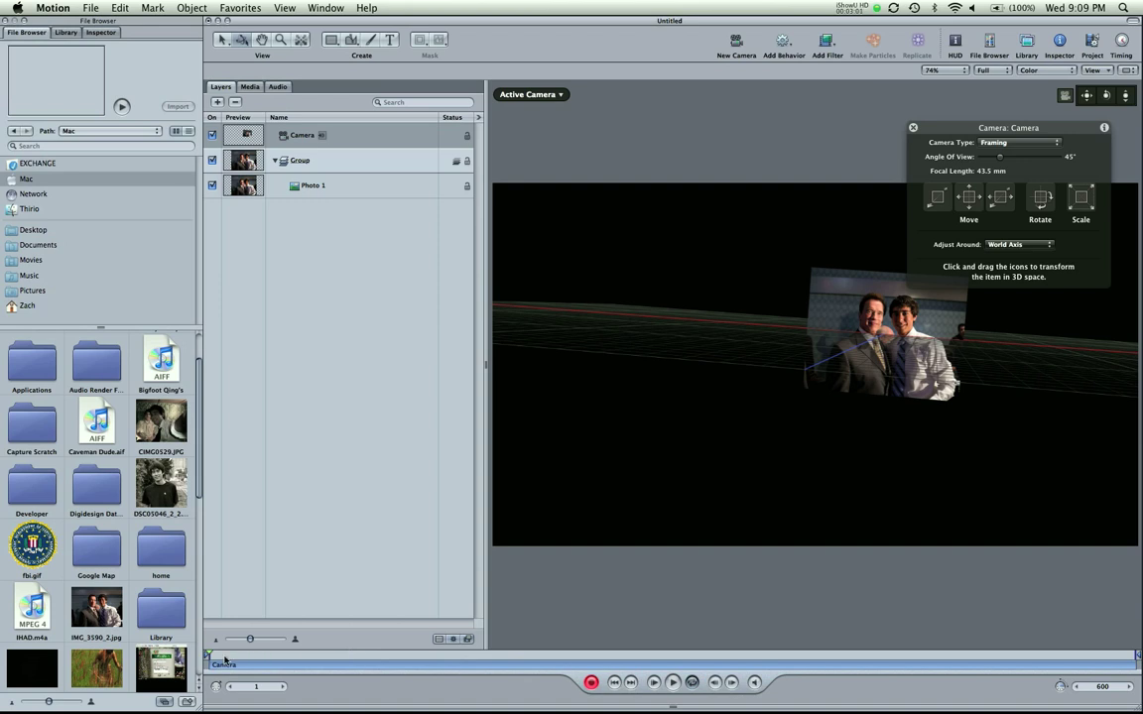
At frame 266, move and rotate the camera in close so Photo 1 fills the frame
drag(208, 659, 506, 667)
drag(615, 655, 618, 654)
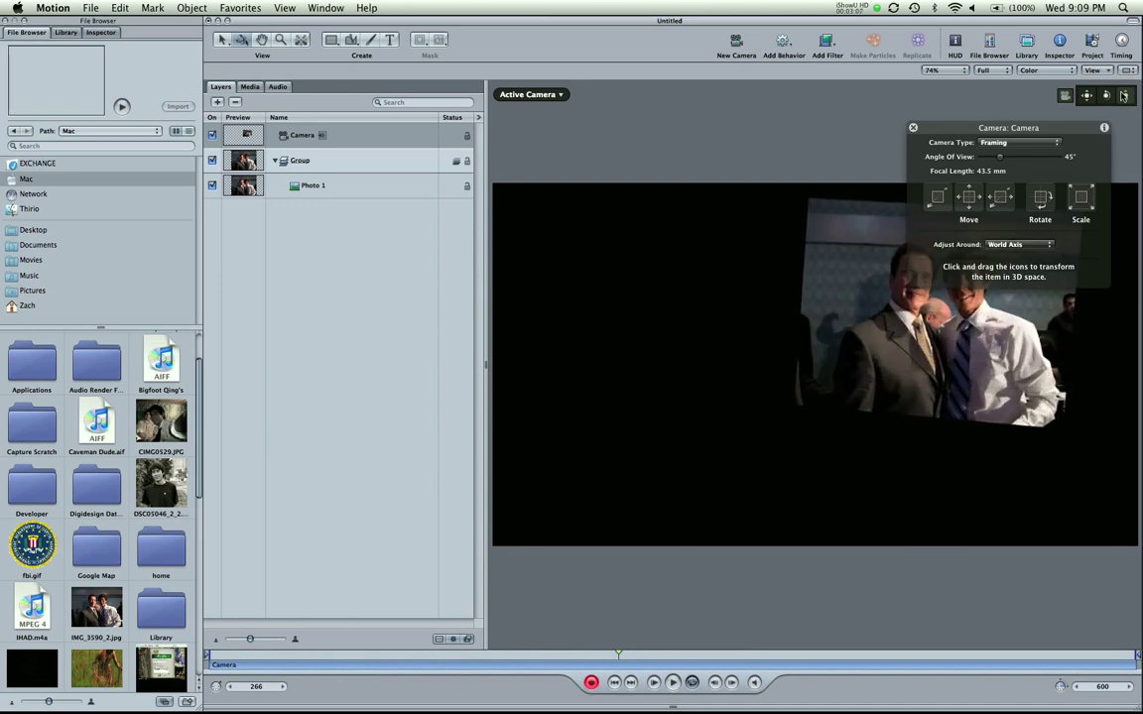
drag(1000, 197, 1058, 159)
drag(1041, 202, 1067, 193)
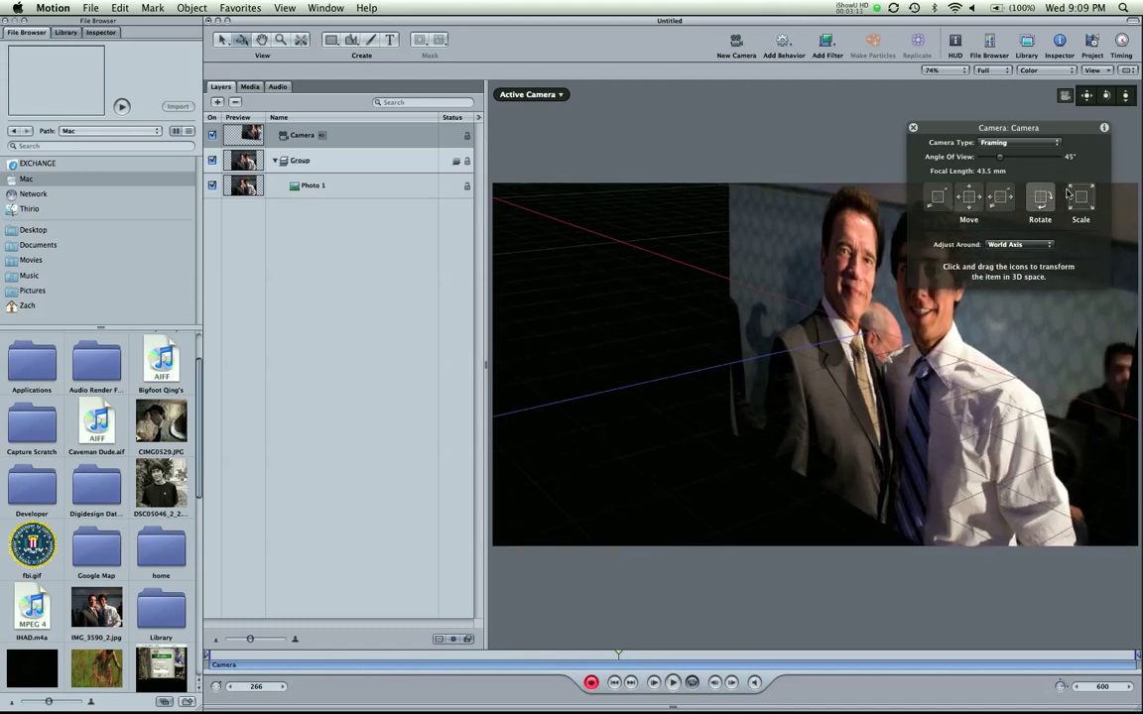
mouse_move(938, 197)
mouse_down()
mouse_move(839, 182)
mouse_move(912, 292)
mouse_move(931, 184)
mouse_up()
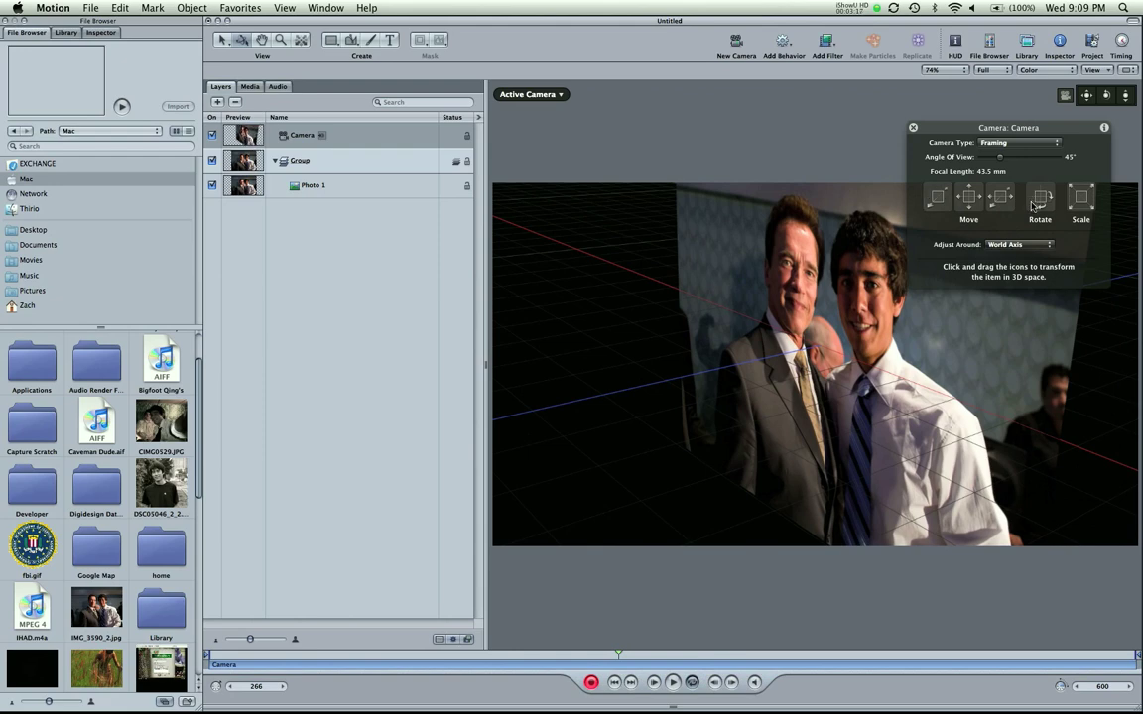
drag(1039, 197, 1063, 127)
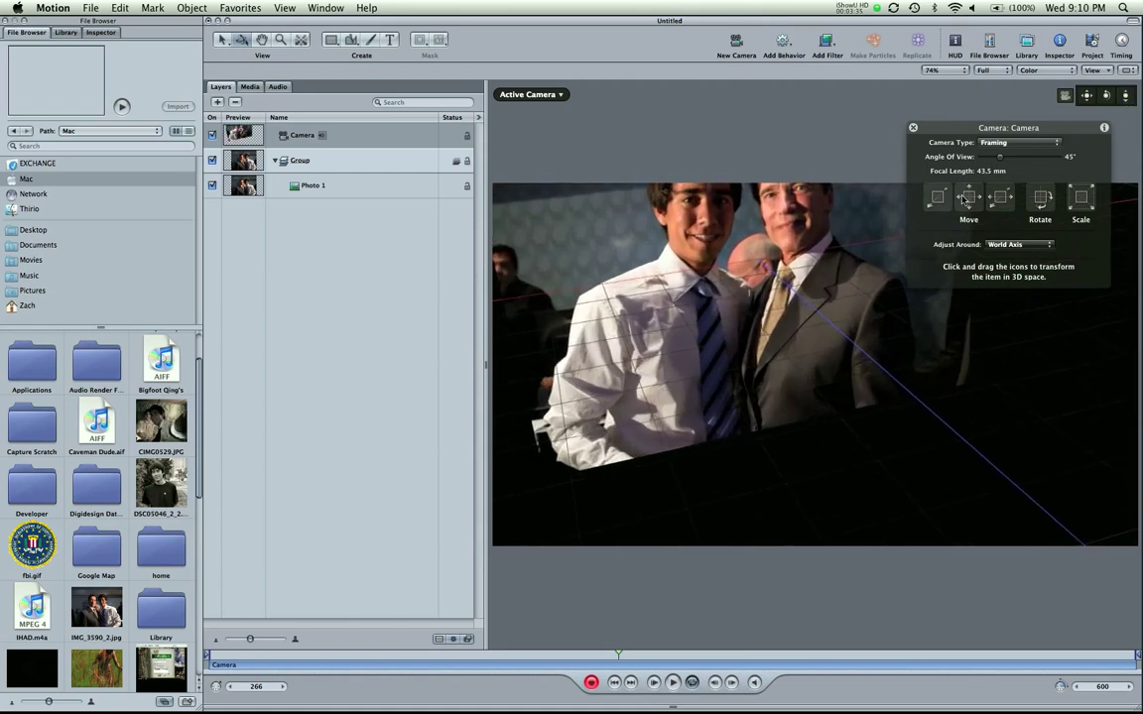
drag(966, 198, 625, 565)
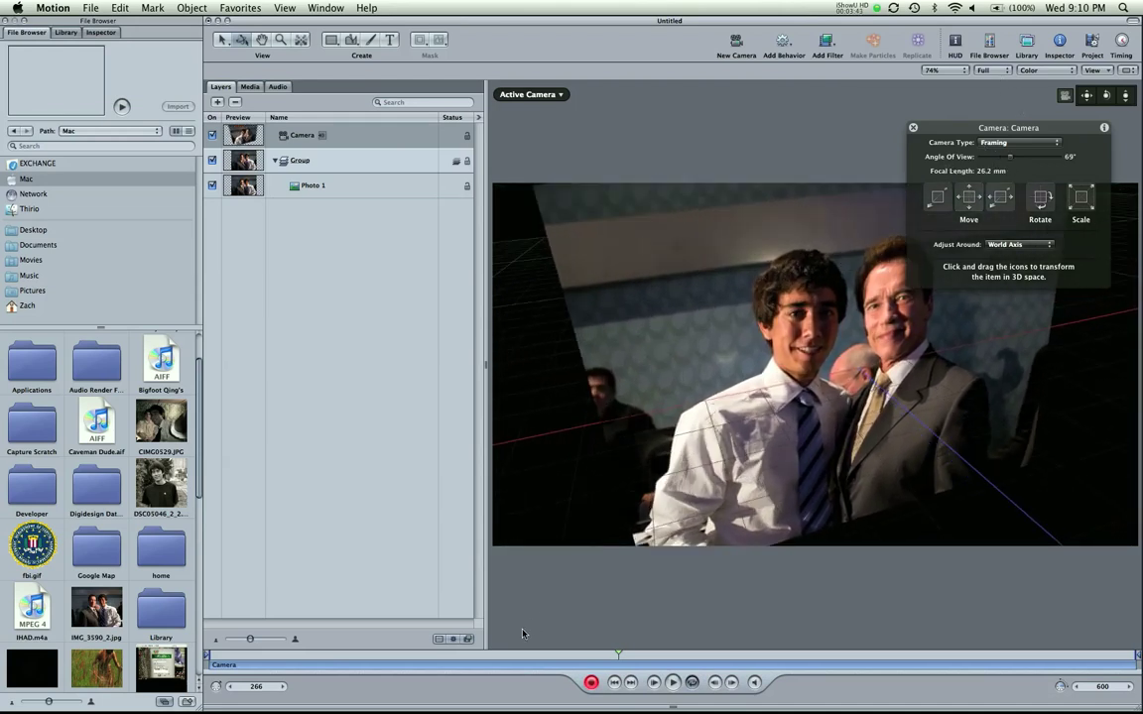
Return to frame 1, check the keyframe recording options, and play the animation
drag(506, 655, 199, 669)
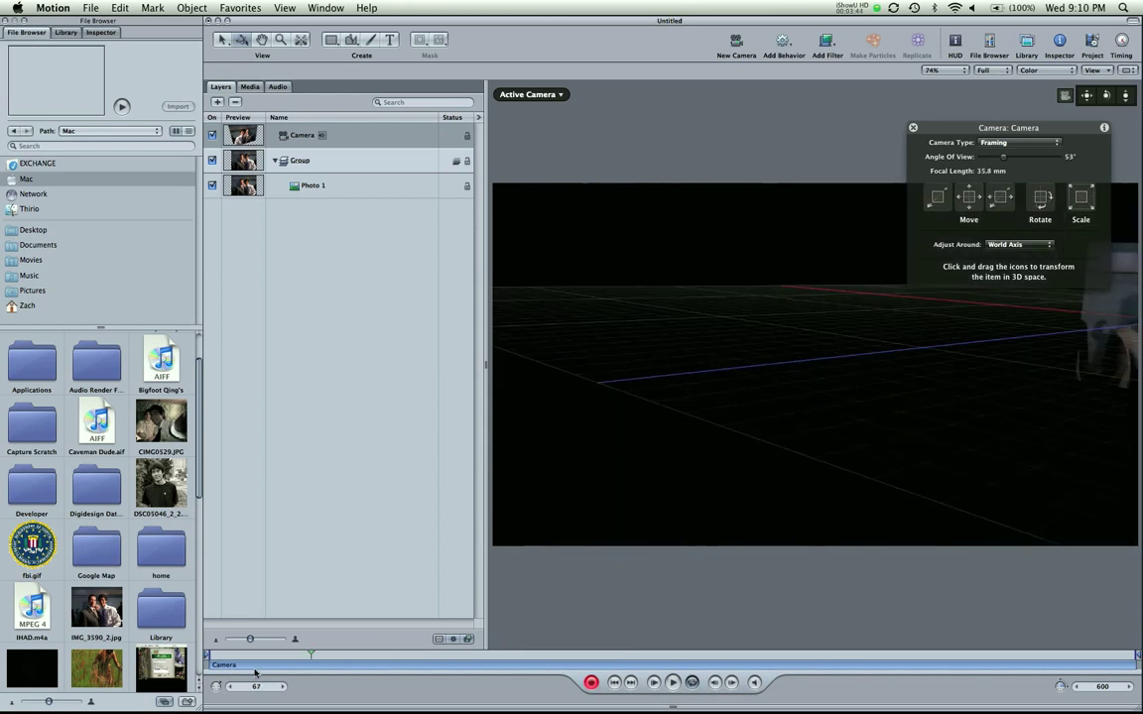
click(608, 632)
double_click(590, 683)
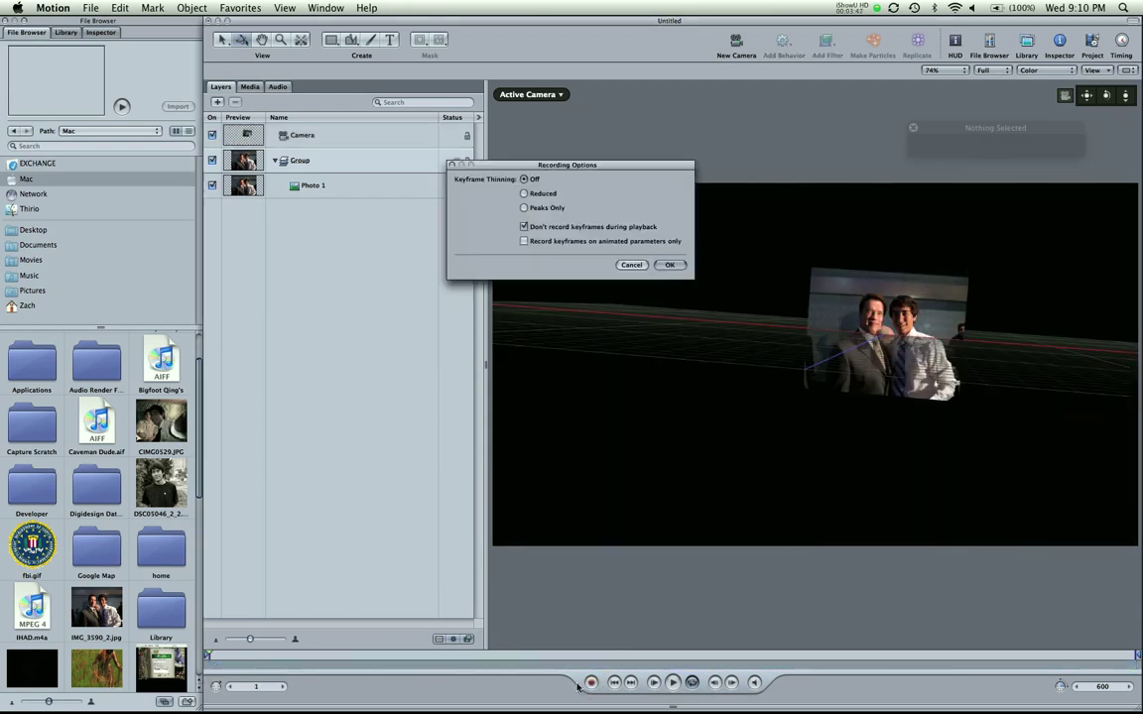
click(630, 266)
key(space)
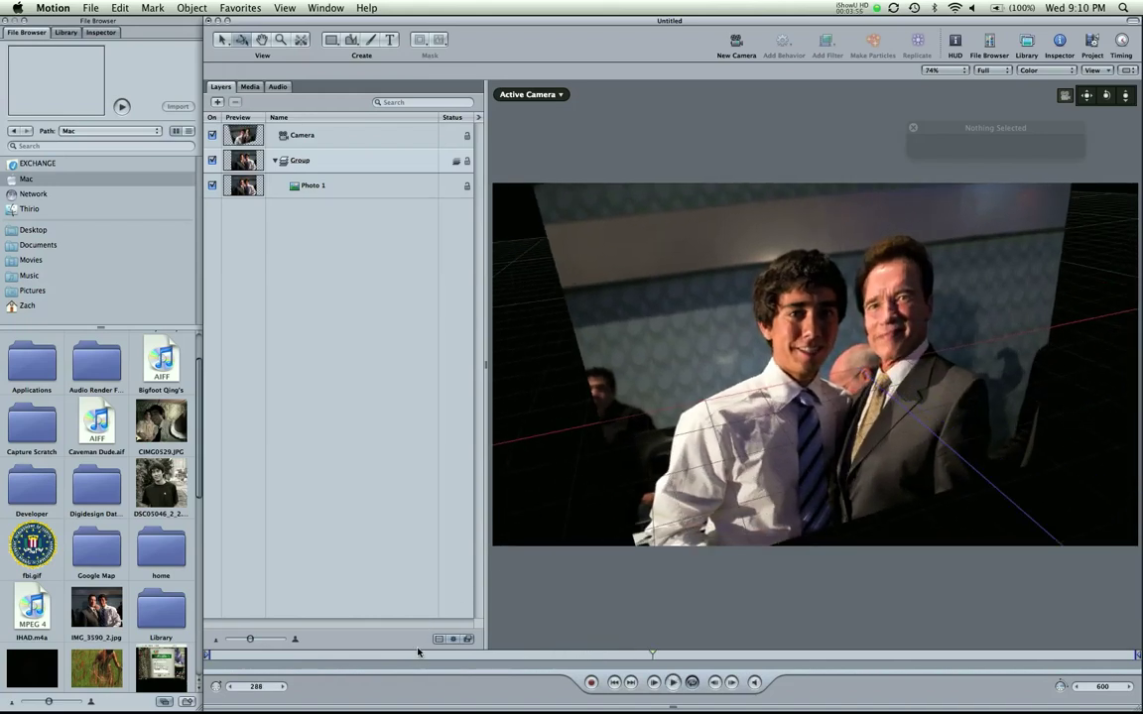
drag(418, 652, 328, 658)
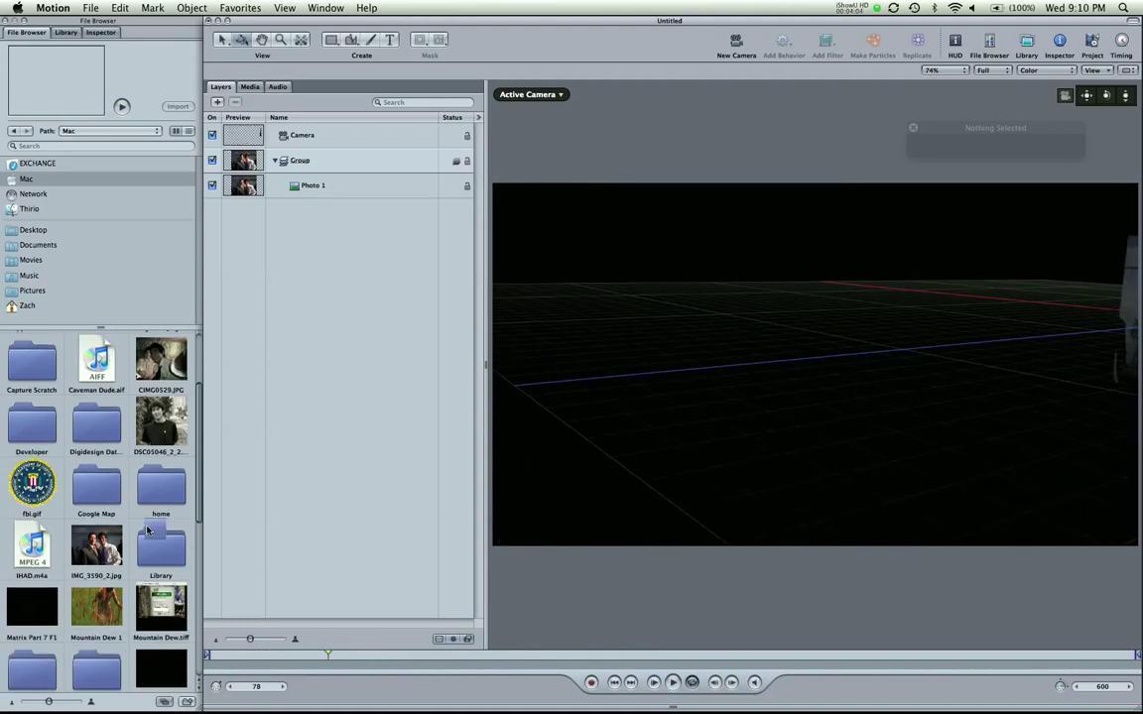
scroll(154, 515, down, 5)
scroll(152, 526, up, 2)
scroll(152, 529, up, 2)
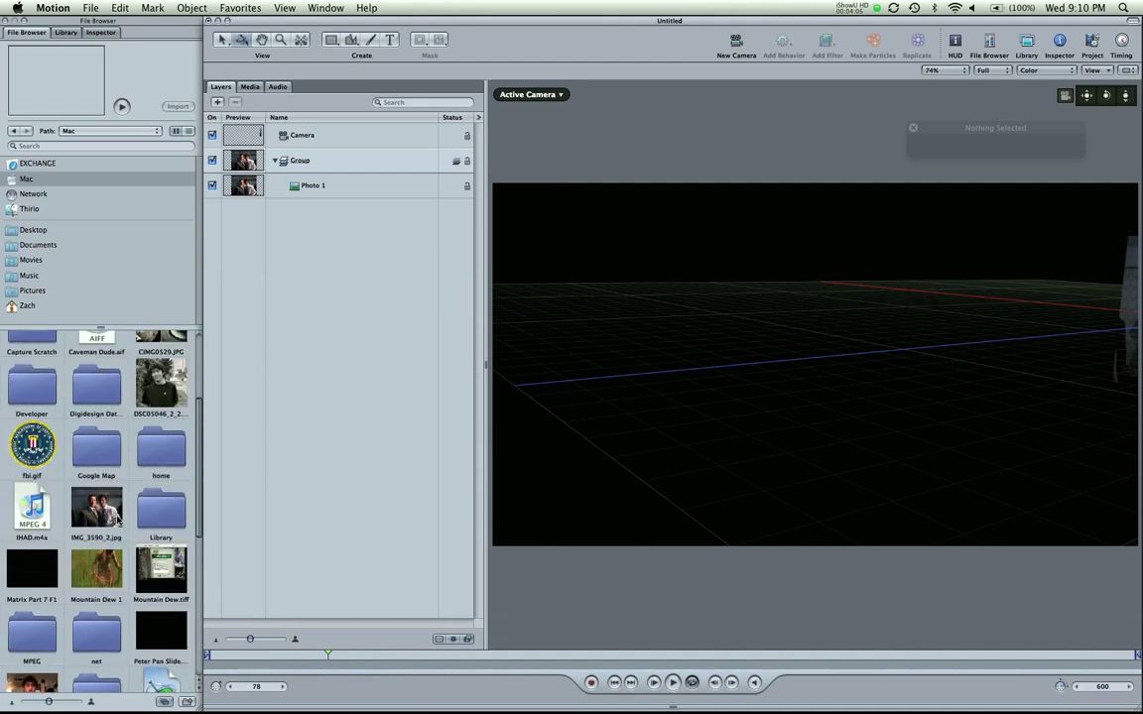
drag(97, 506, 919, 371)
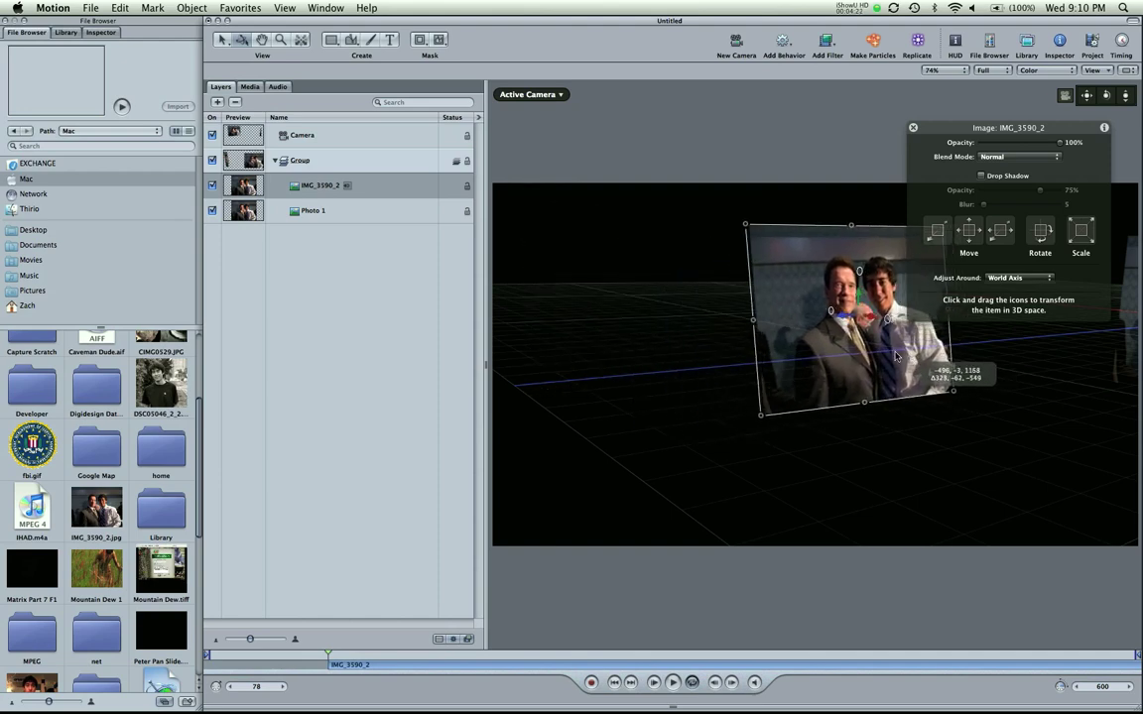
Step back a few frames and play, then stop, the flythrough past the second photo
drag(328, 654, 209, 656)
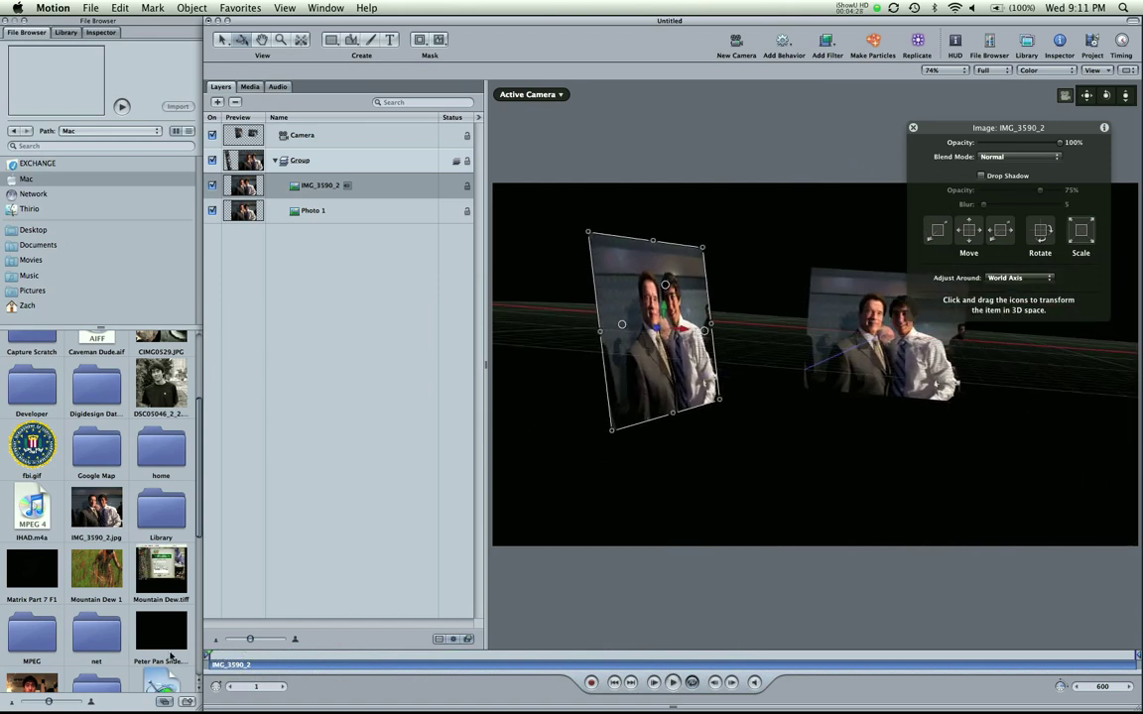
key(space)
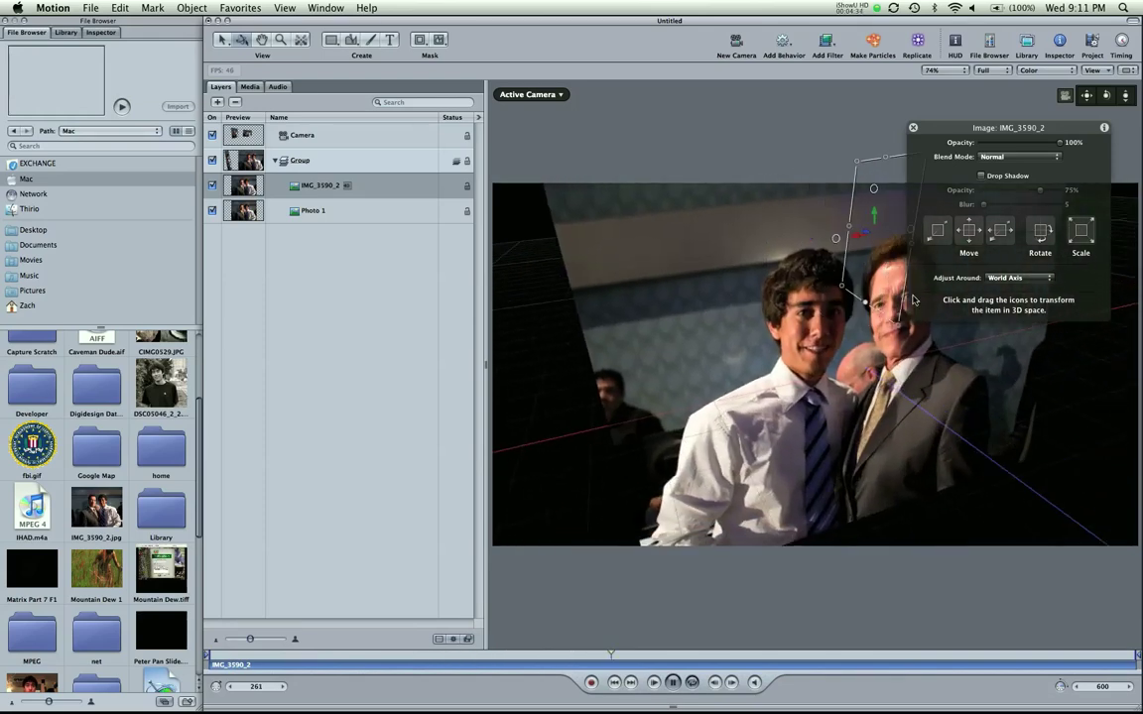
key(space)
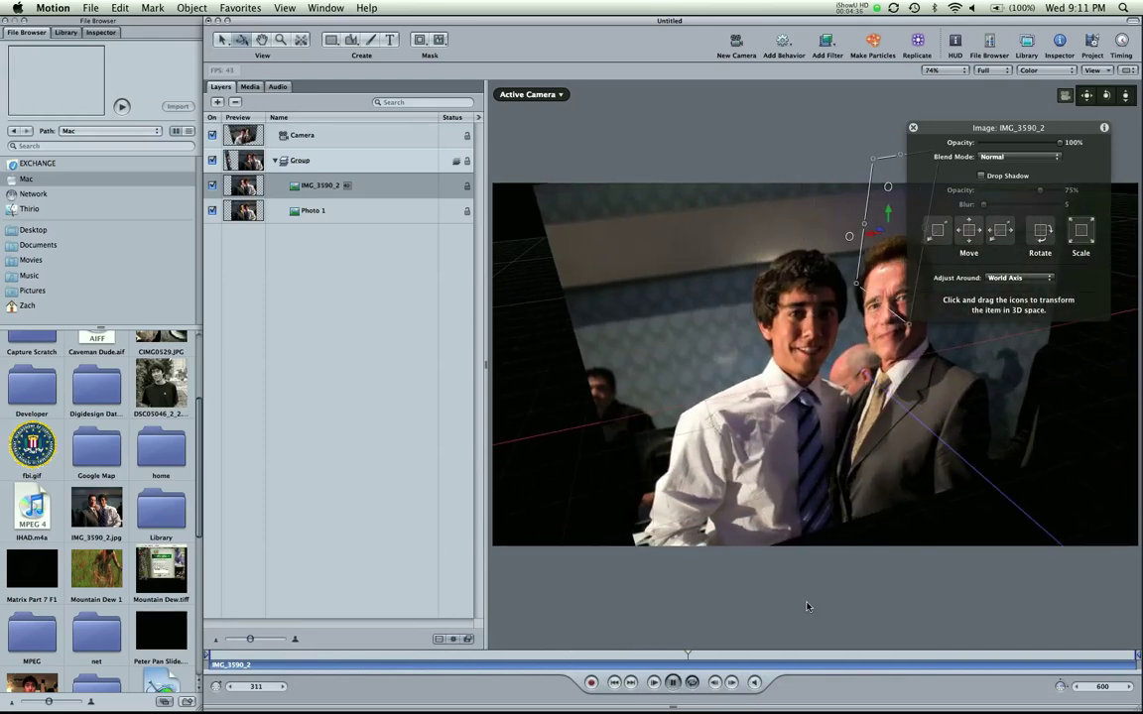
click(343, 133)
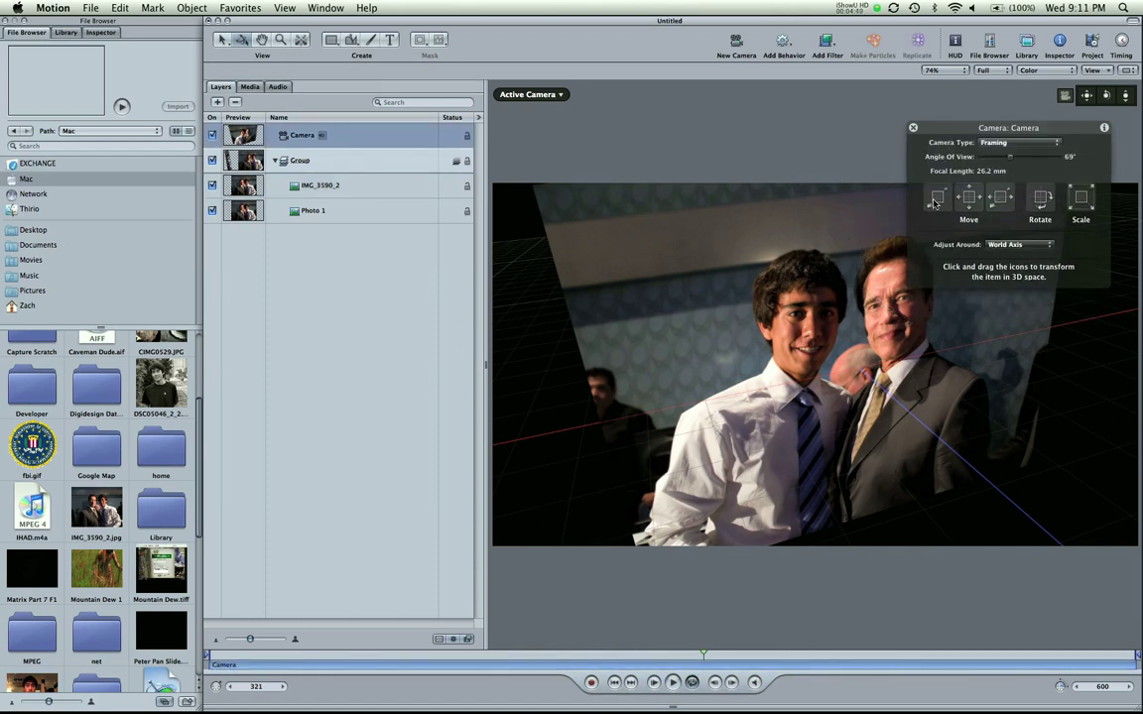
Move the camera at frame 321 to reframe the ending shot, then scrub back to check
drag(975, 206, 1030, 194)
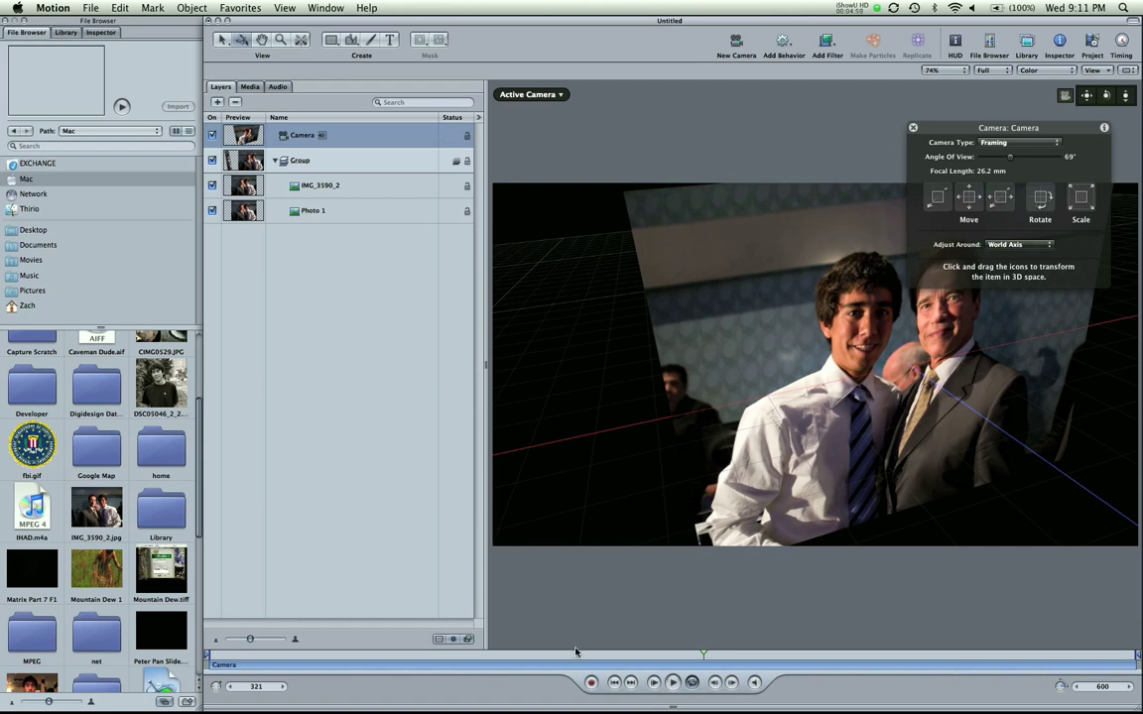
drag(578, 655, 289, 658)
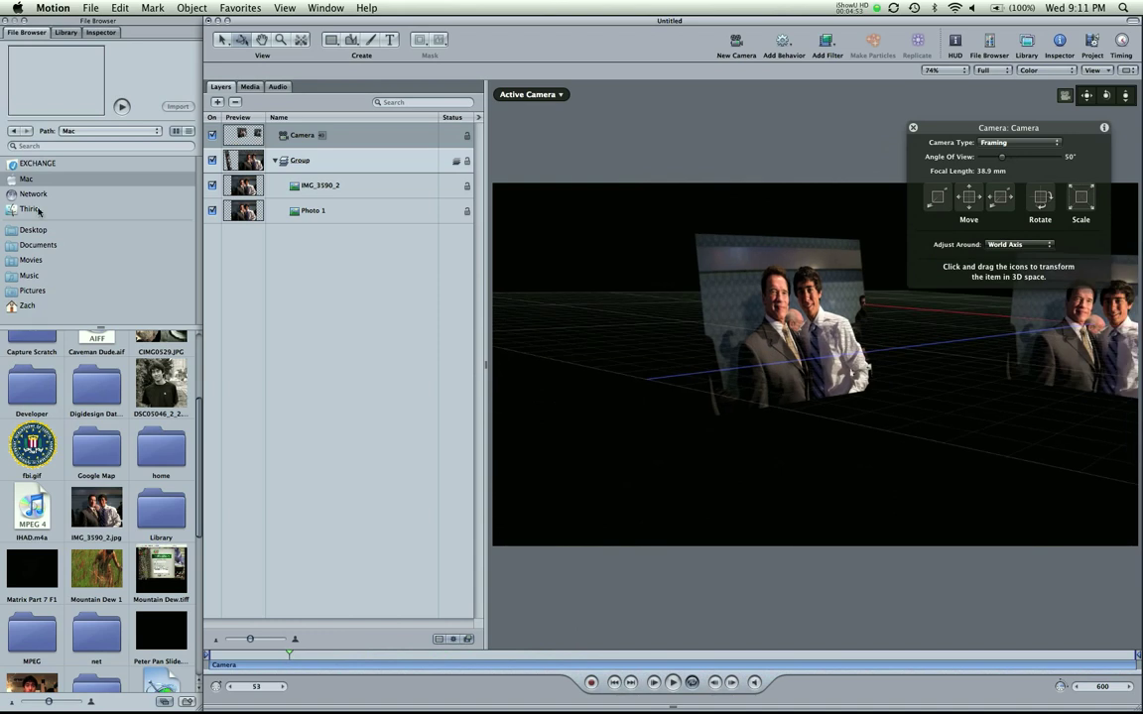
click(65, 33)
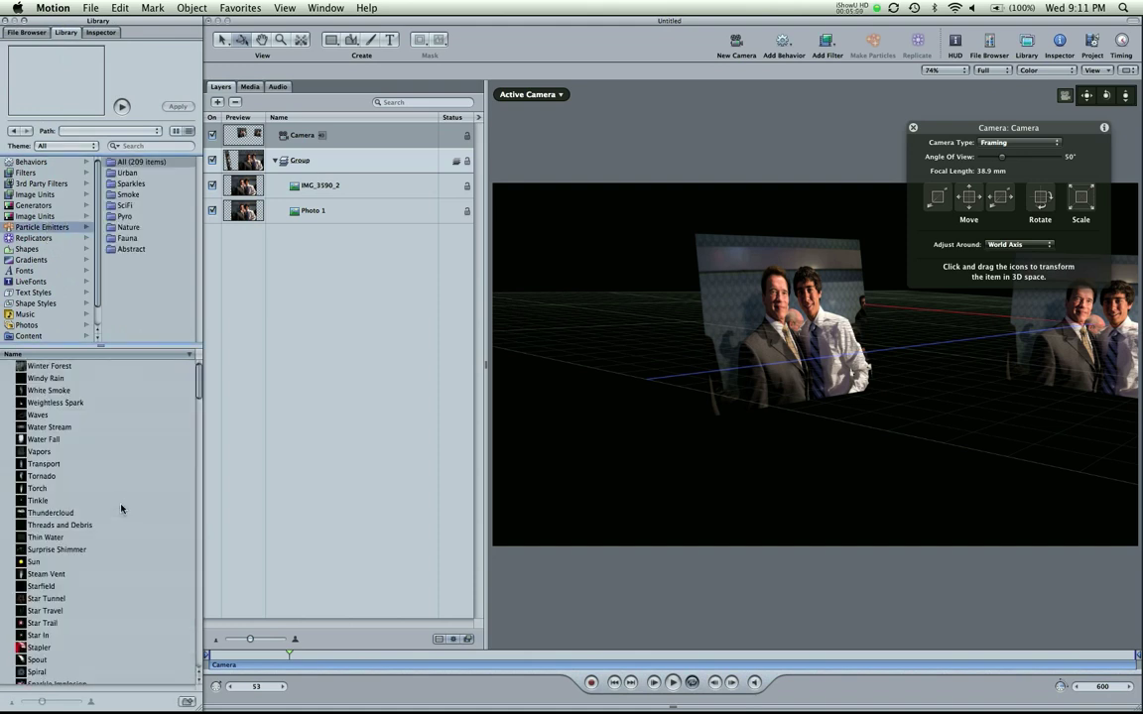
Drag the Sun preset from Particle Emitters onto the canvas beside the photos
scroll(74, 467, down, 5)
scroll(73, 470, up, 1)
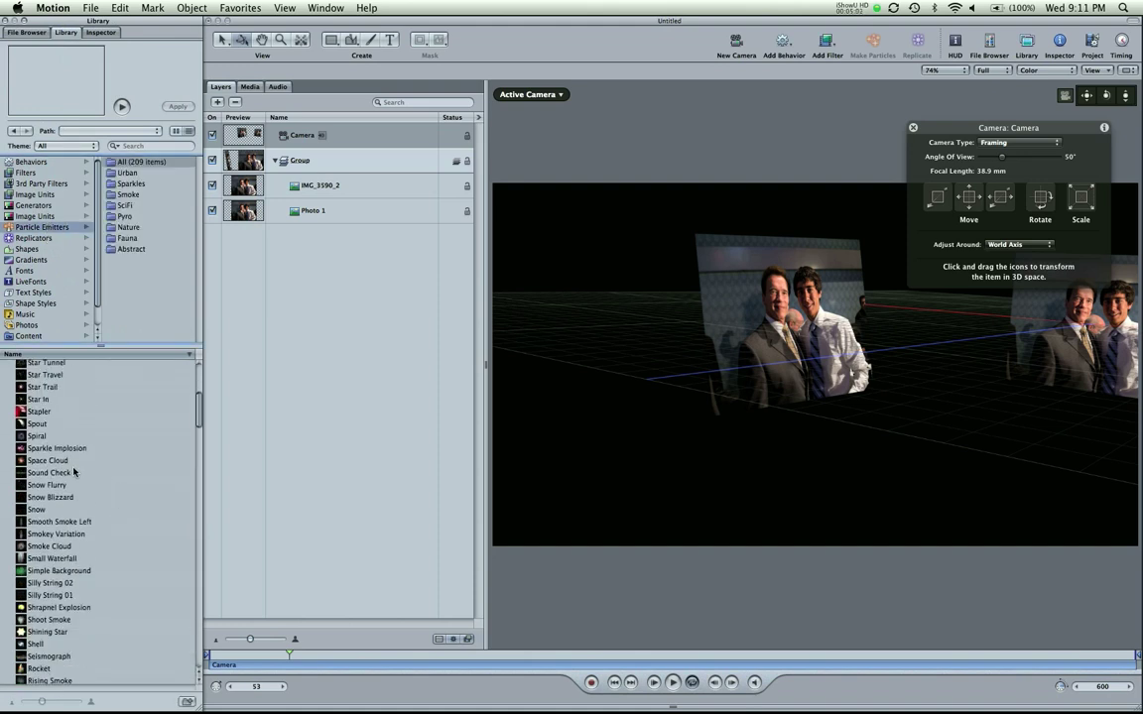
click(35, 444)
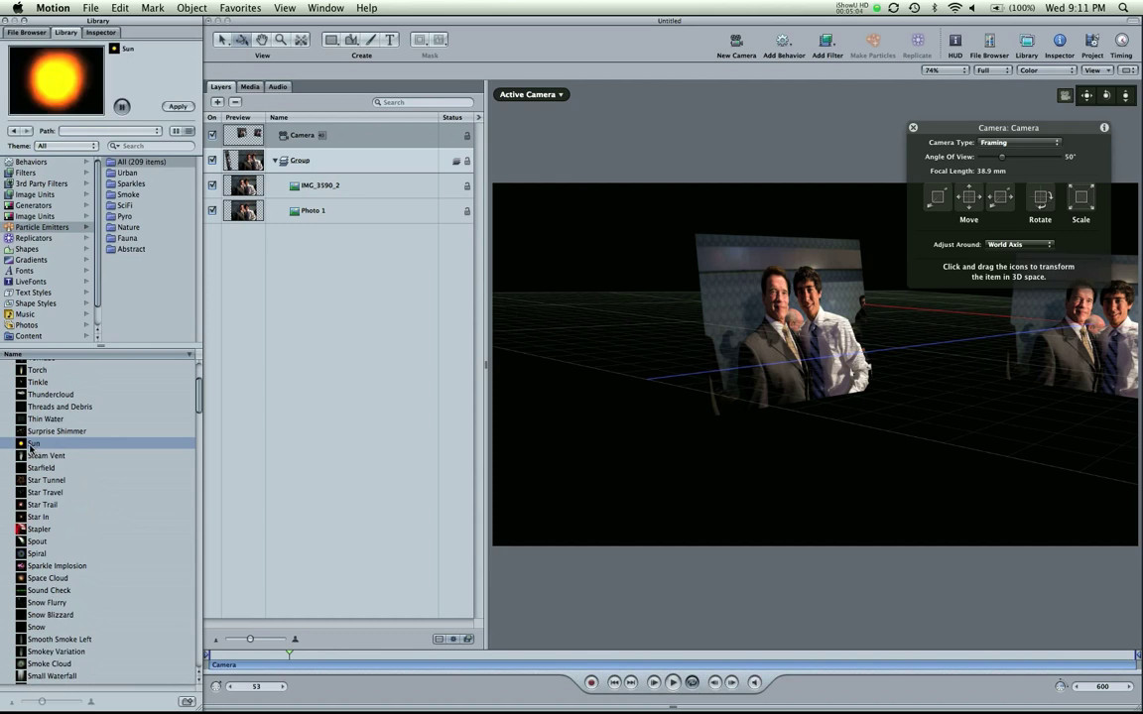
drag(35, 445, 1004, 294)
Slide the Sun emitter sideways along X and rewind to the first frame
drag(919, 321, 577, 281)
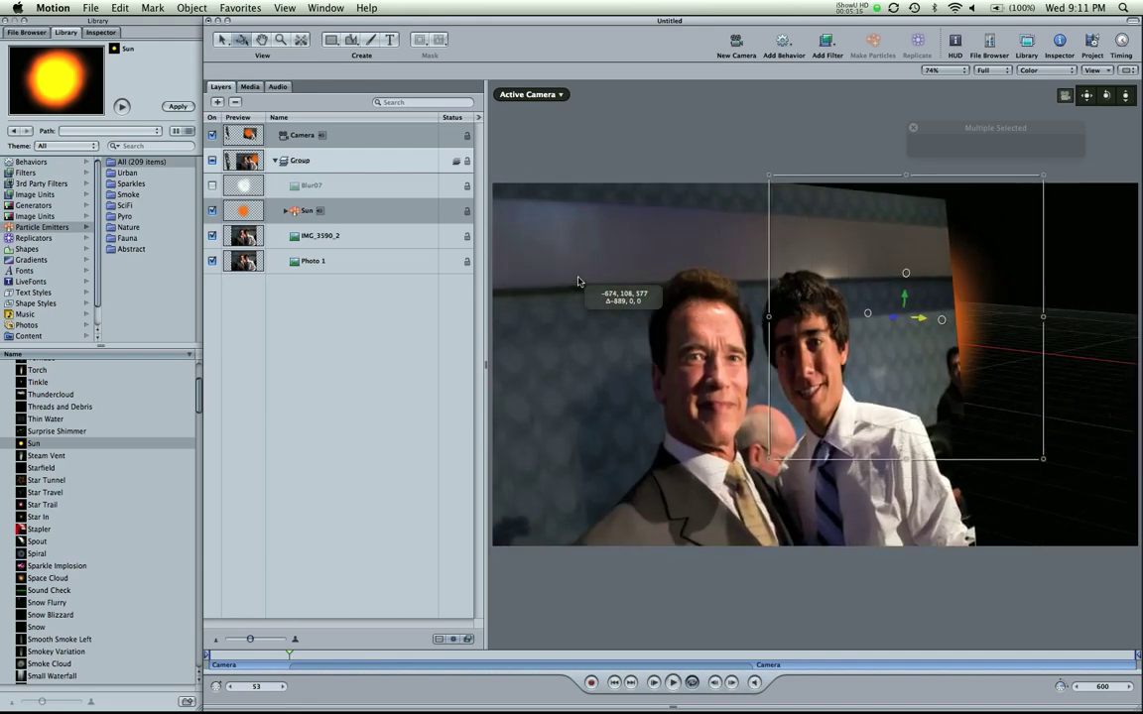
drag(260, 654, 176, 653)
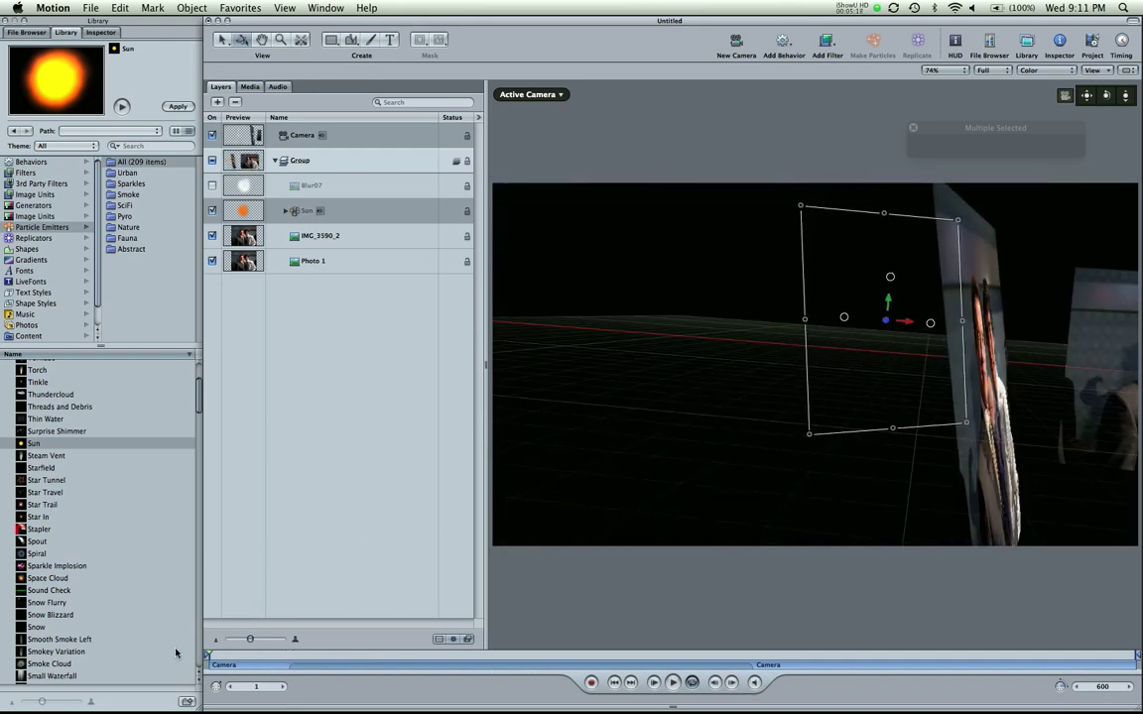
Make the Sun layer start at frame 1 and show its emitter parameters
click(445, 214)
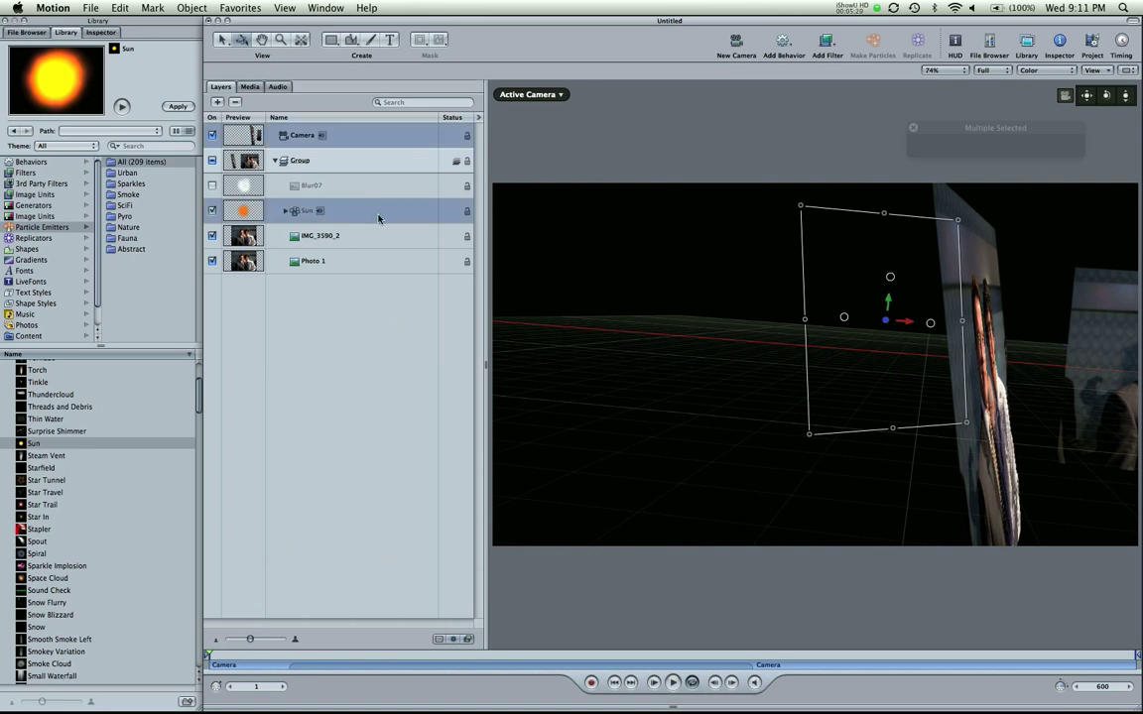
click(841, 379)
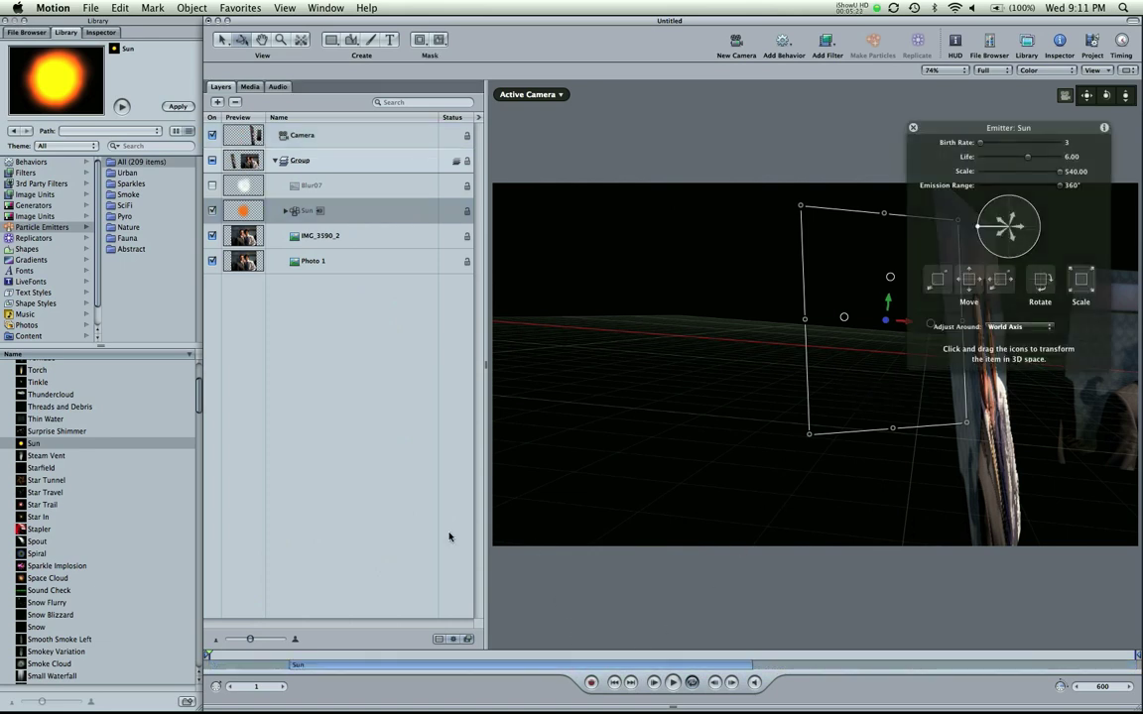
drag(315, 668, 232, 660)
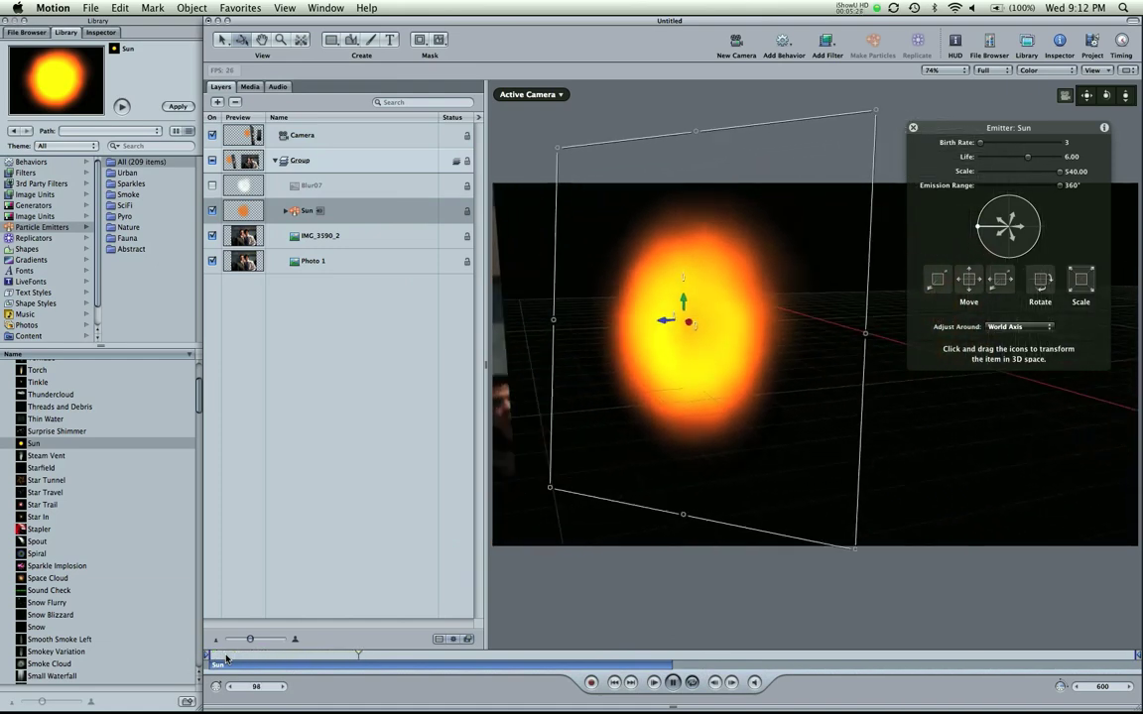
key(space)
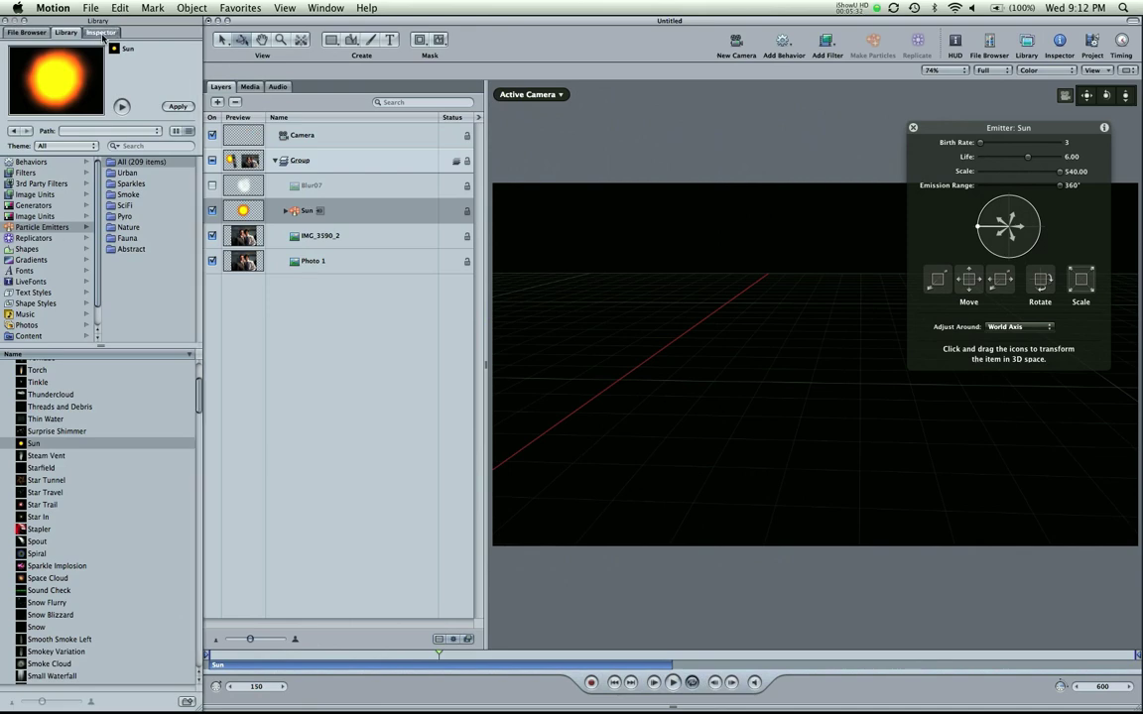
click(101, 34)
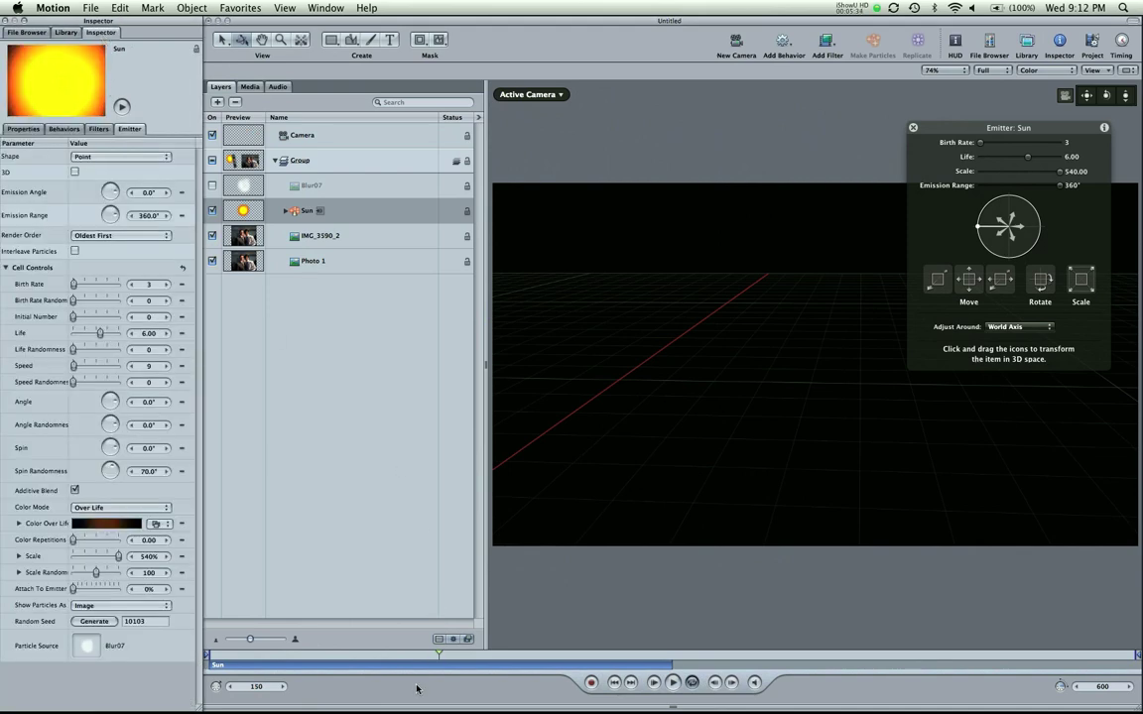
Switch the Sun emitter to 3D and rotate and tilt it with its canvas handles
drag(377, 657, 344, 654)
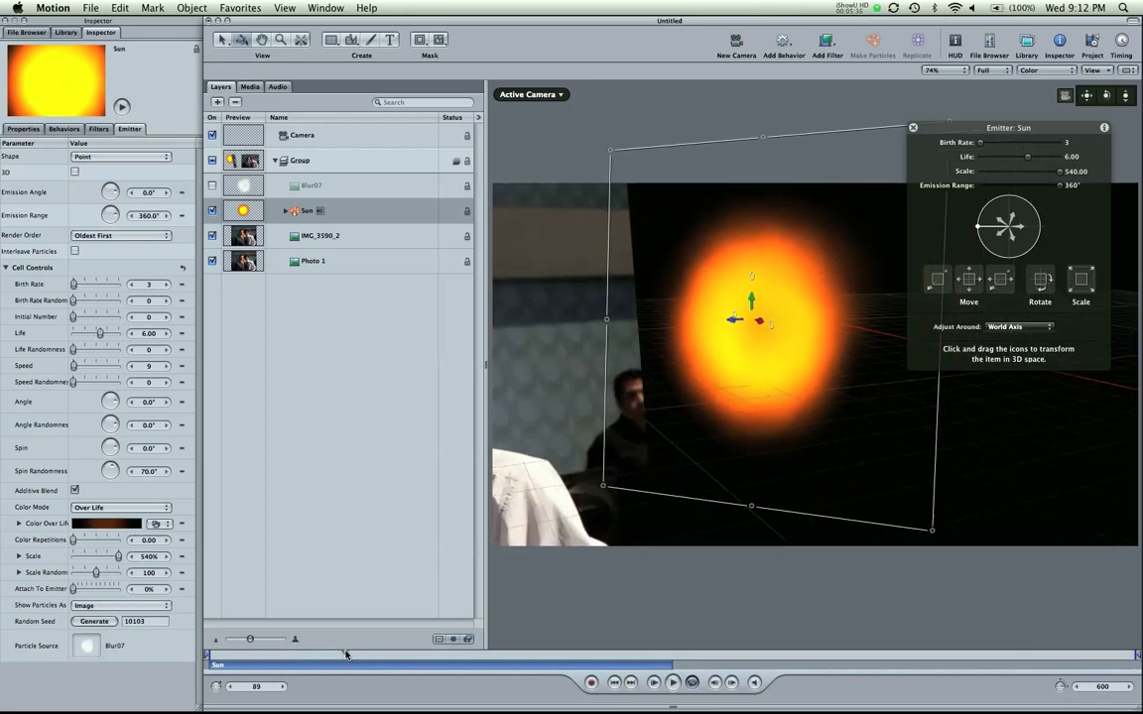
click(75, 172)
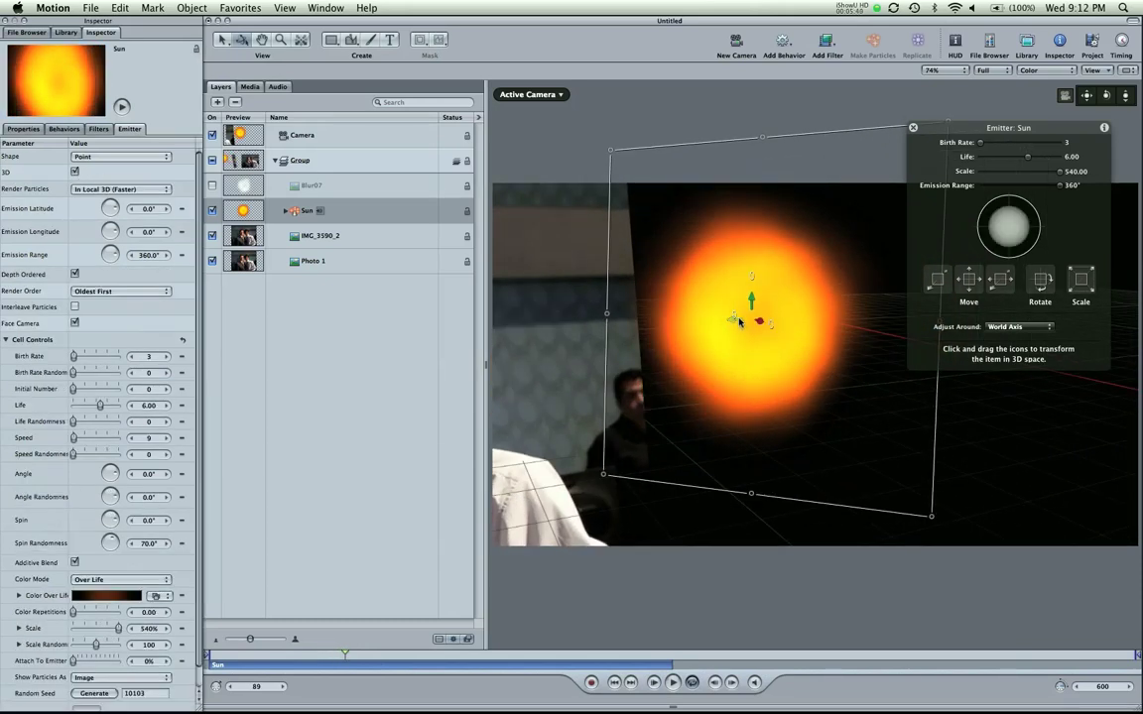
drag(739, 320, 772, 310)
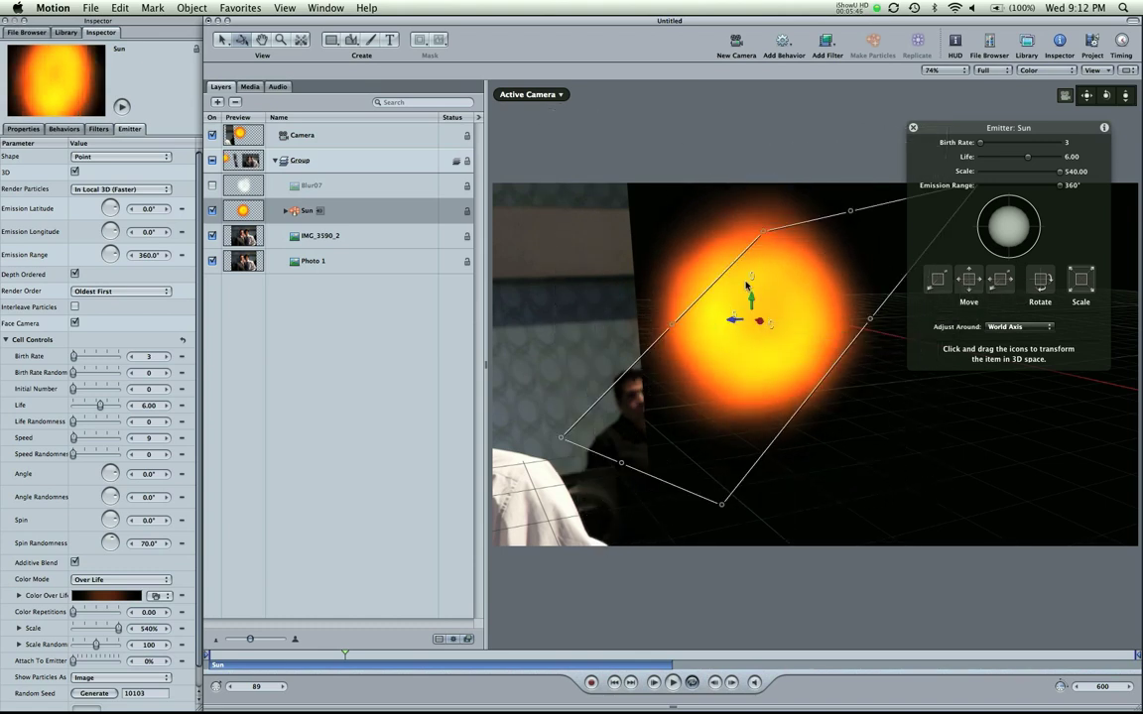
drag(753, 281, 917, 333)
Move the Sun emitter toward the lower right, then preview the flythrough from the start
drag(768, 327, 854, 375)
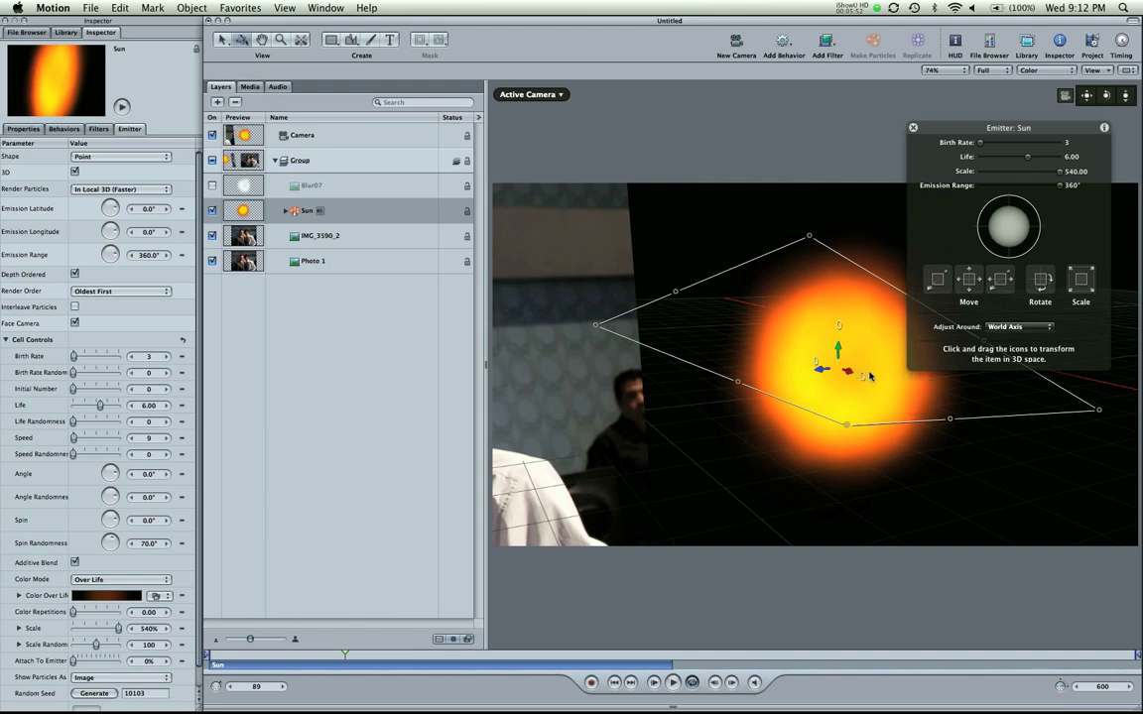
click(24, 129)
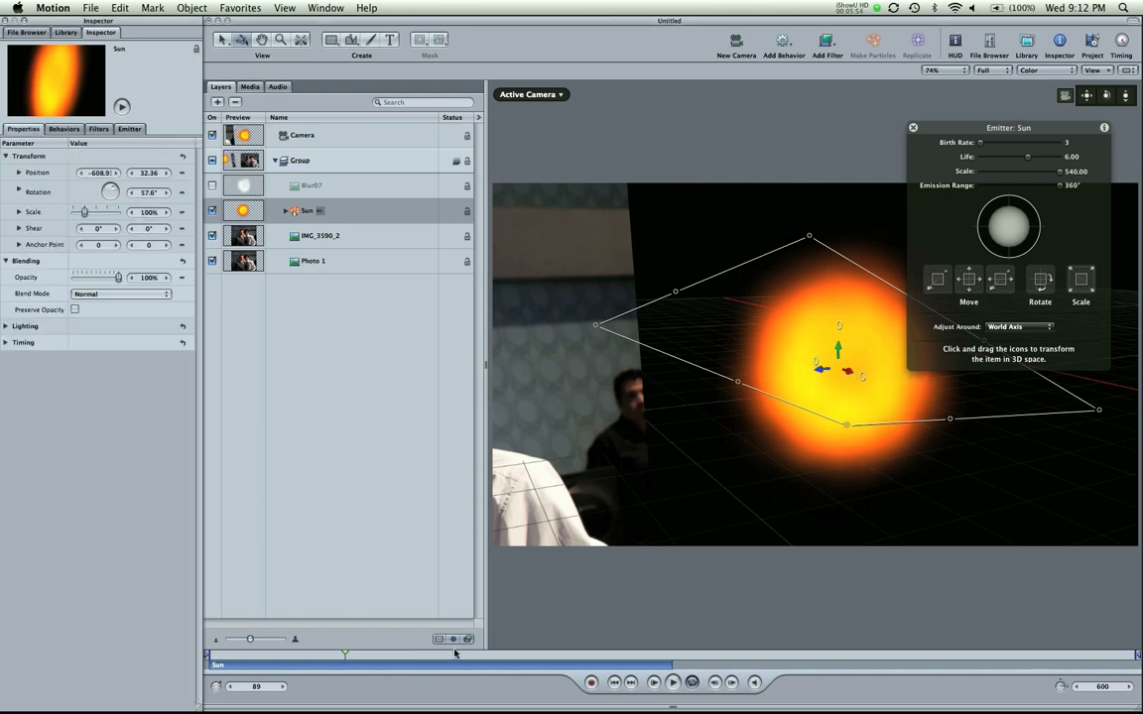
key(Home)
key(space)
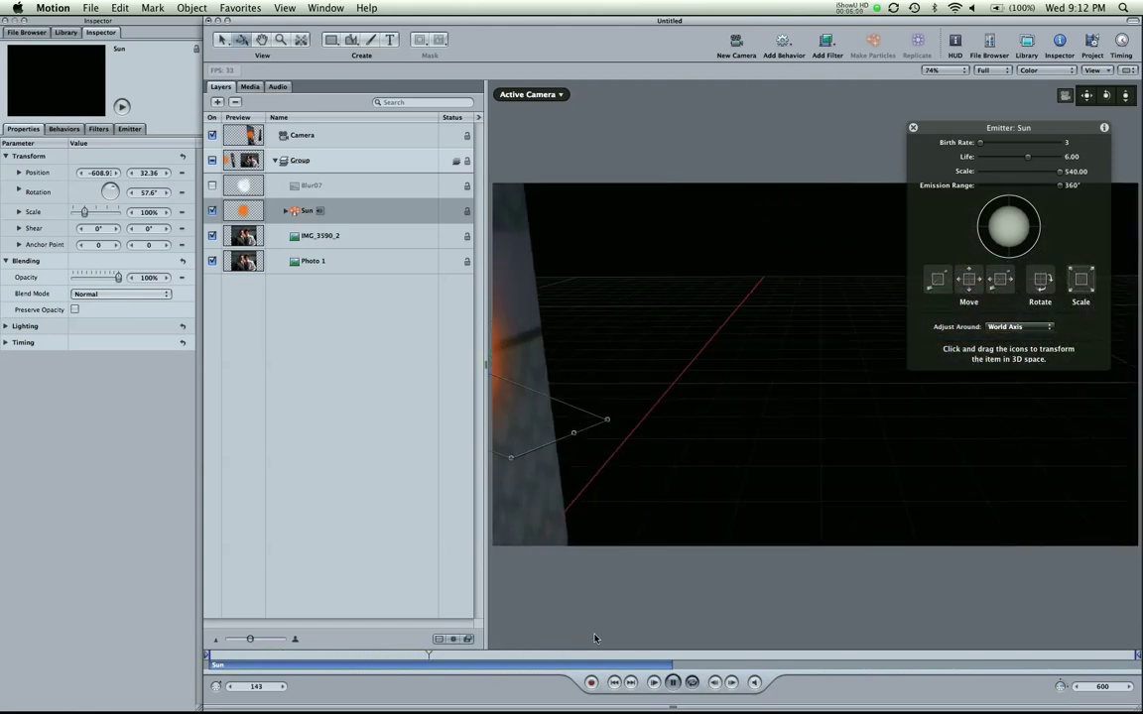
key(space)
click(719, 577)
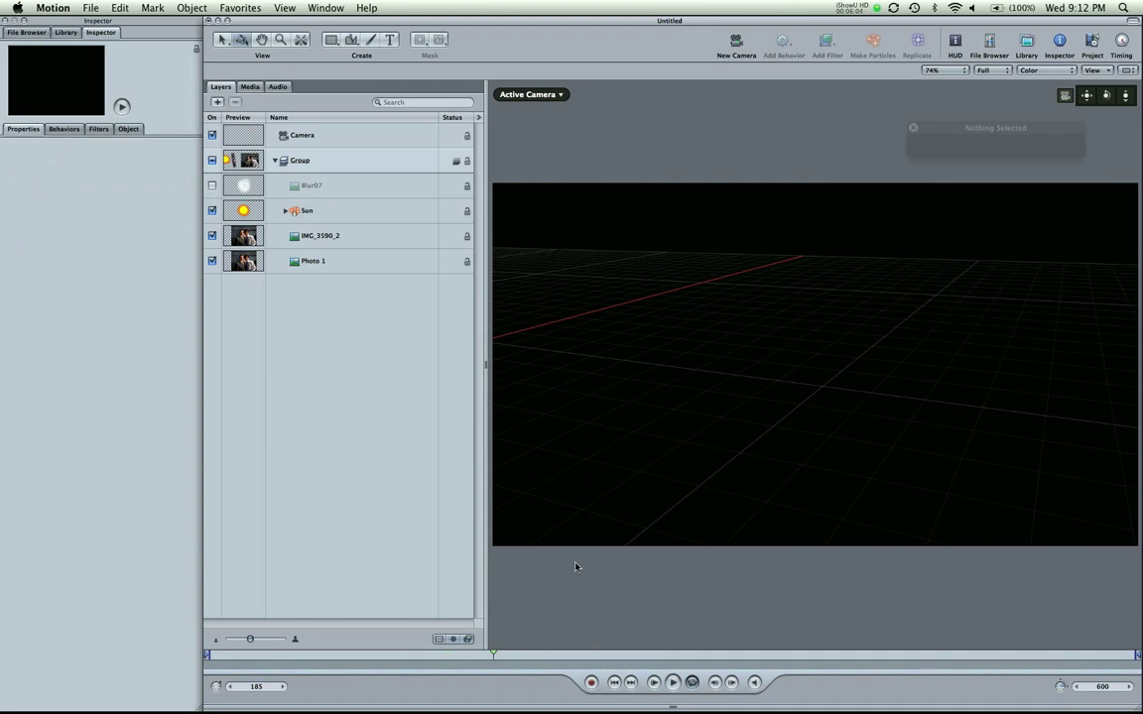
Move the playhead back to frame 1 to see the Sun glow beside the tilted photo
drag(445, 664, 196, 673)
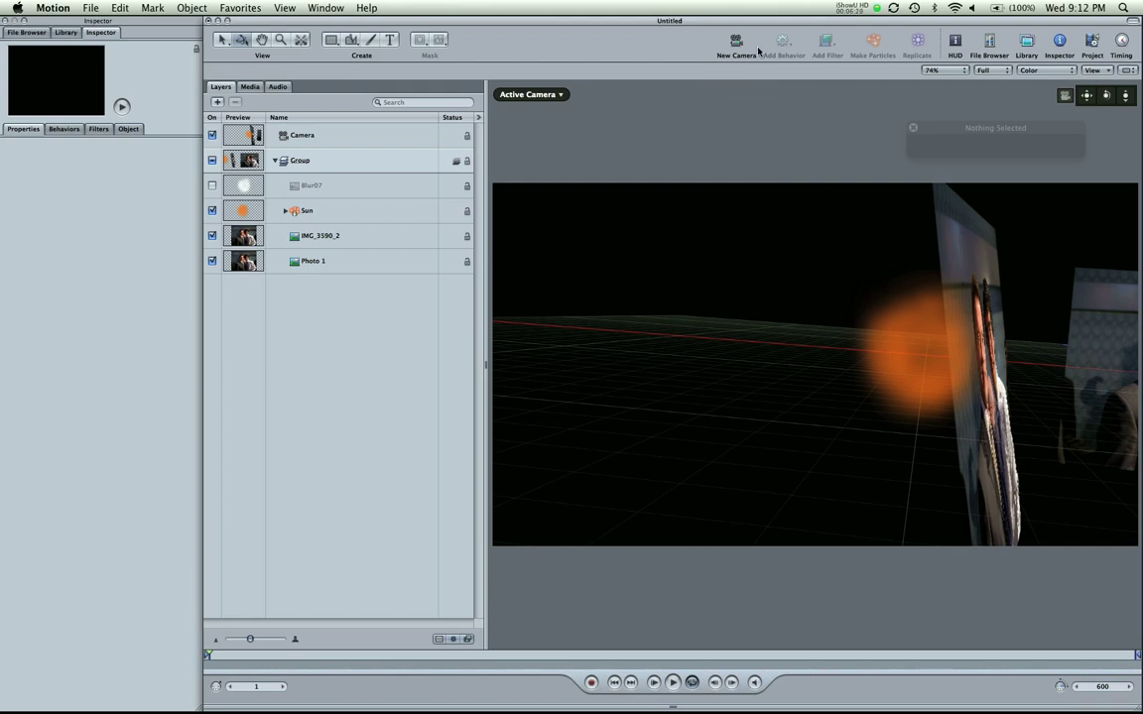
Set the Camera's angle of view to 32° in its HUD, then deselect
click(309, 135)
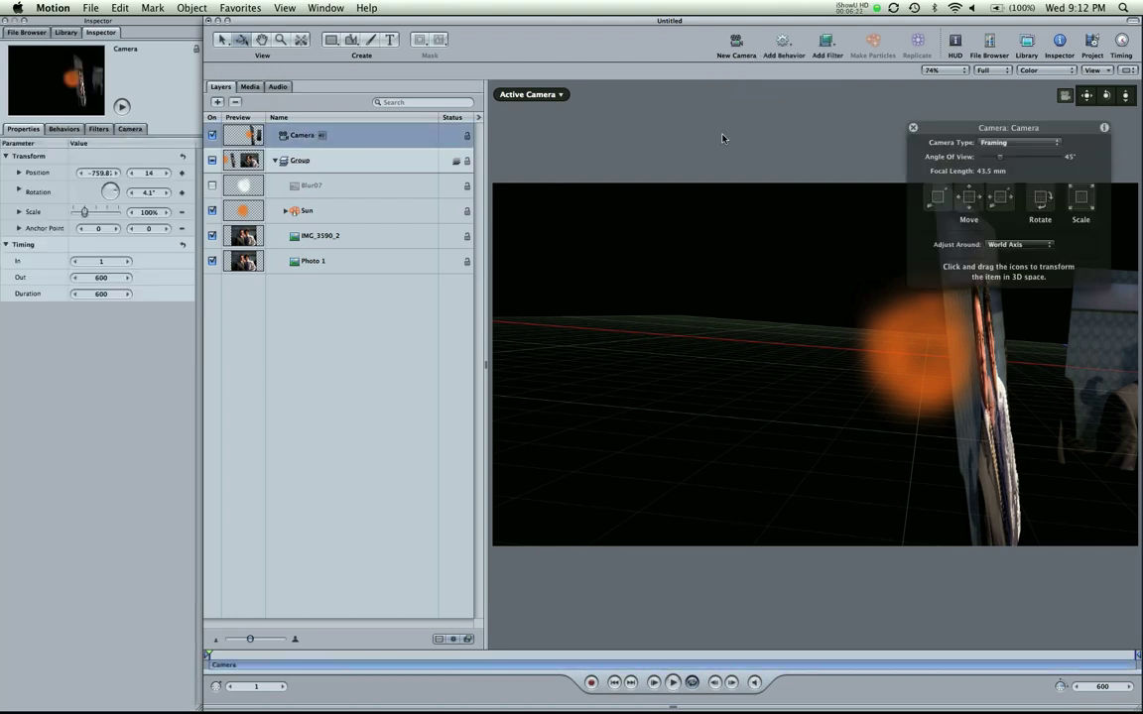
click(956, 42)
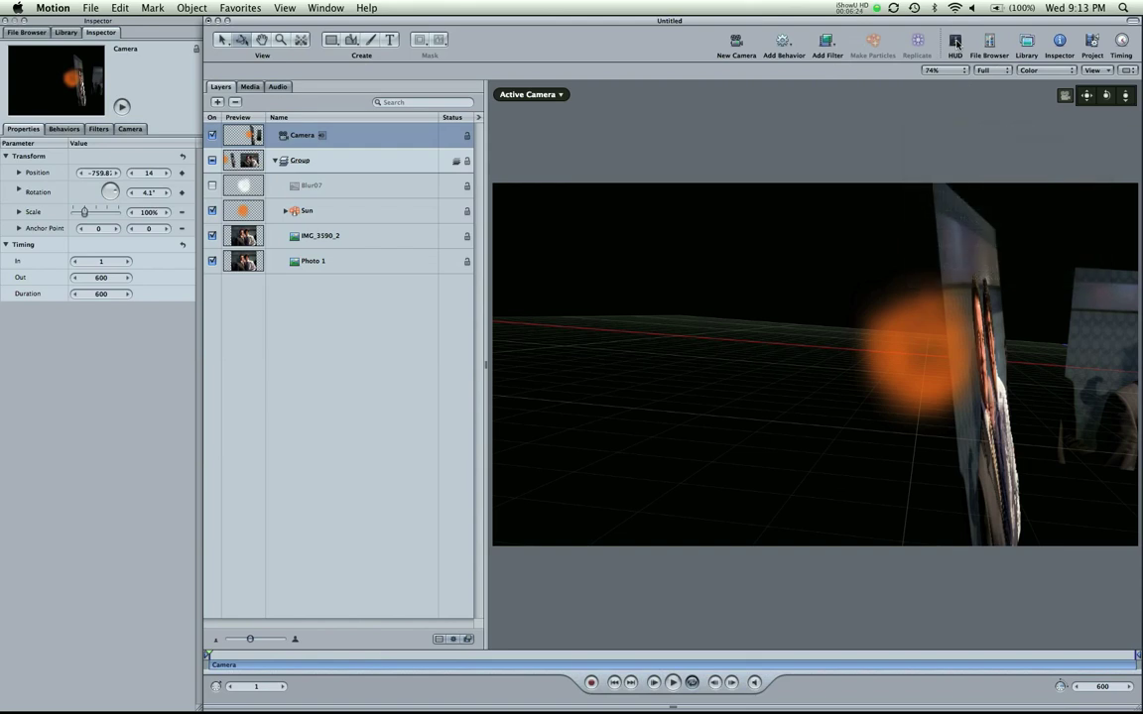
click(955, 43)
drag(1004, 133, 959, 169)
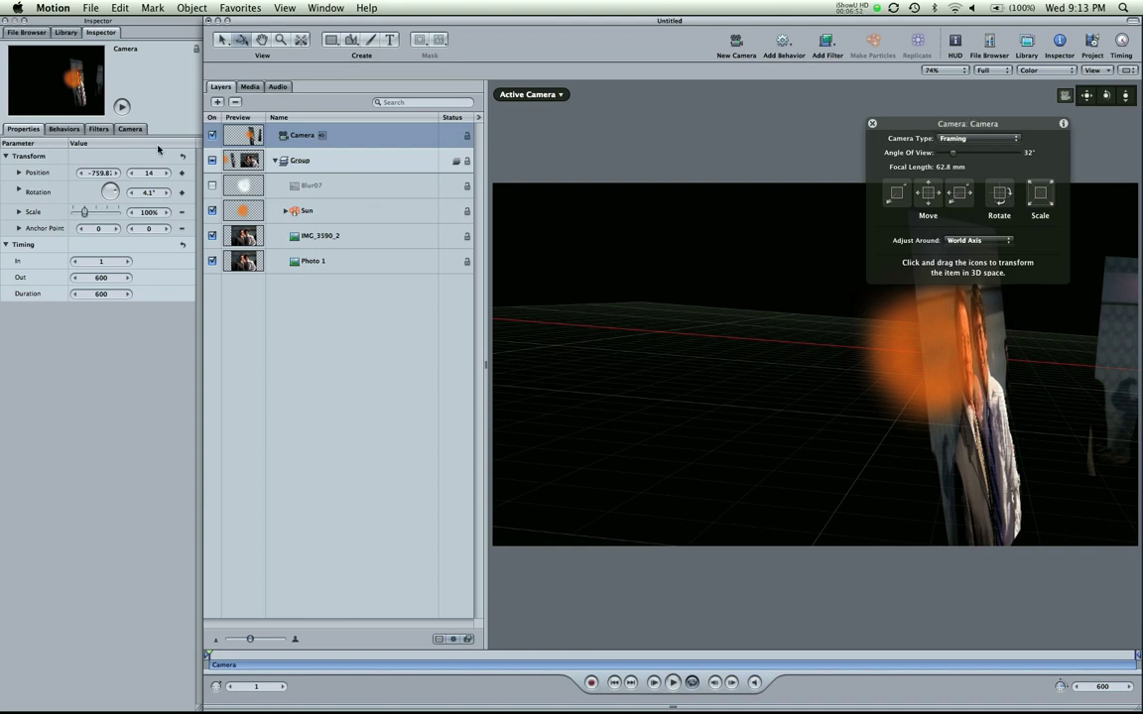
click(192, 7)
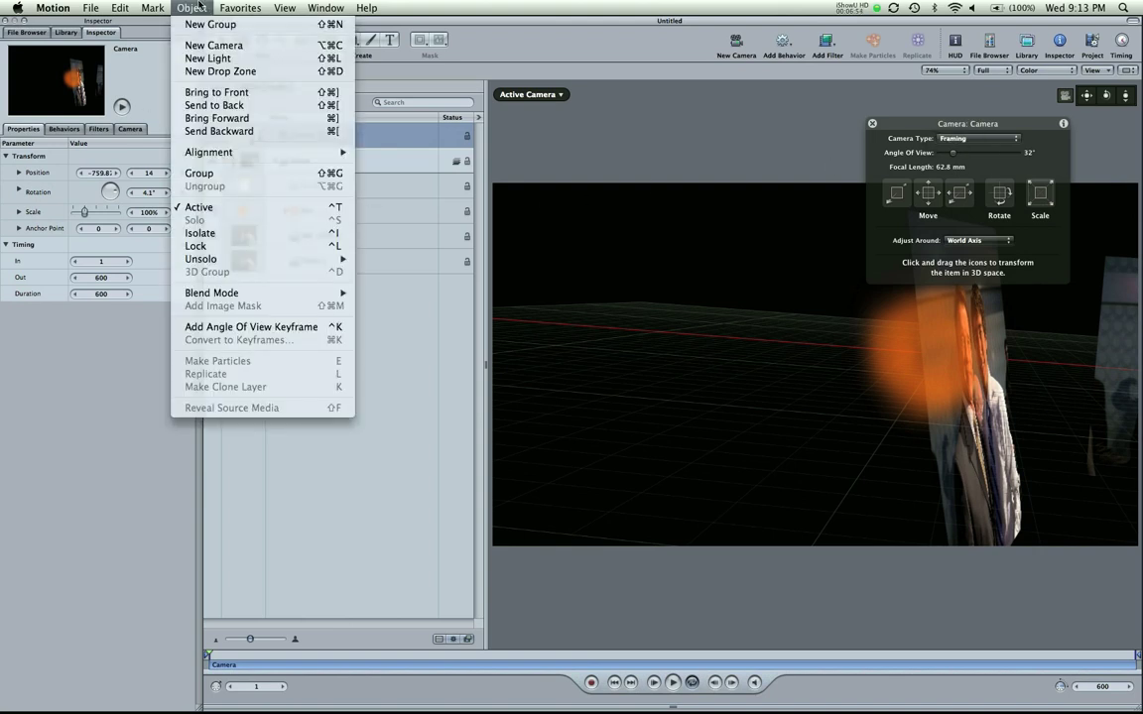
click(646, 72)
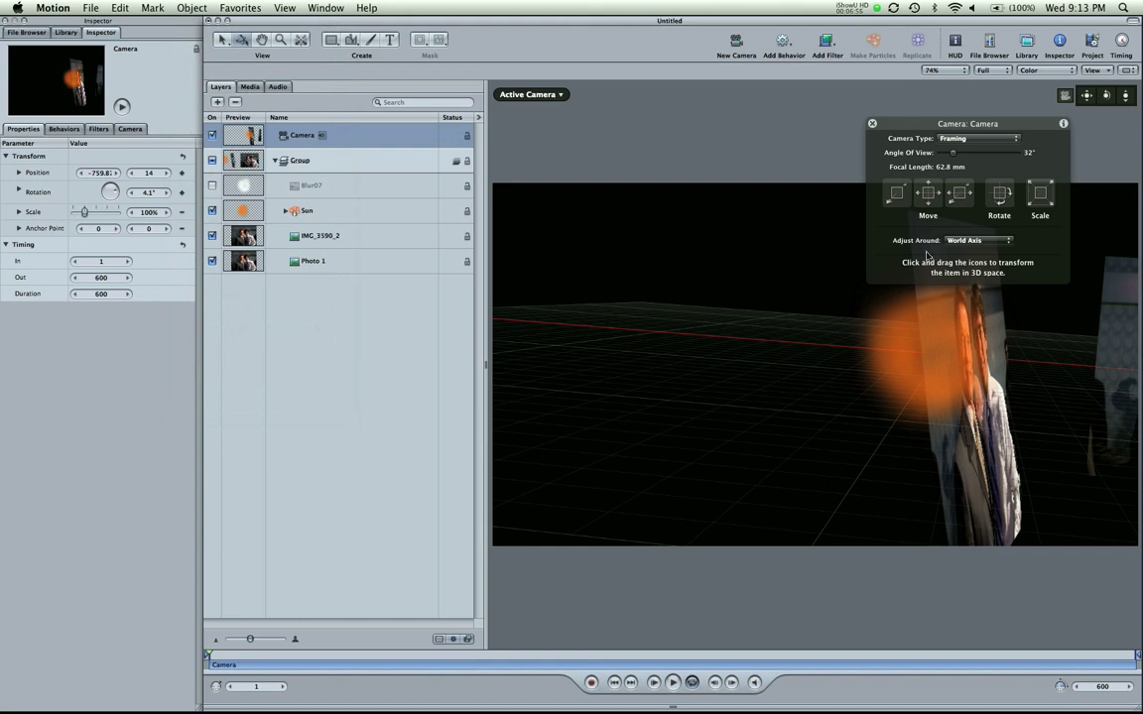
click(807, 157)
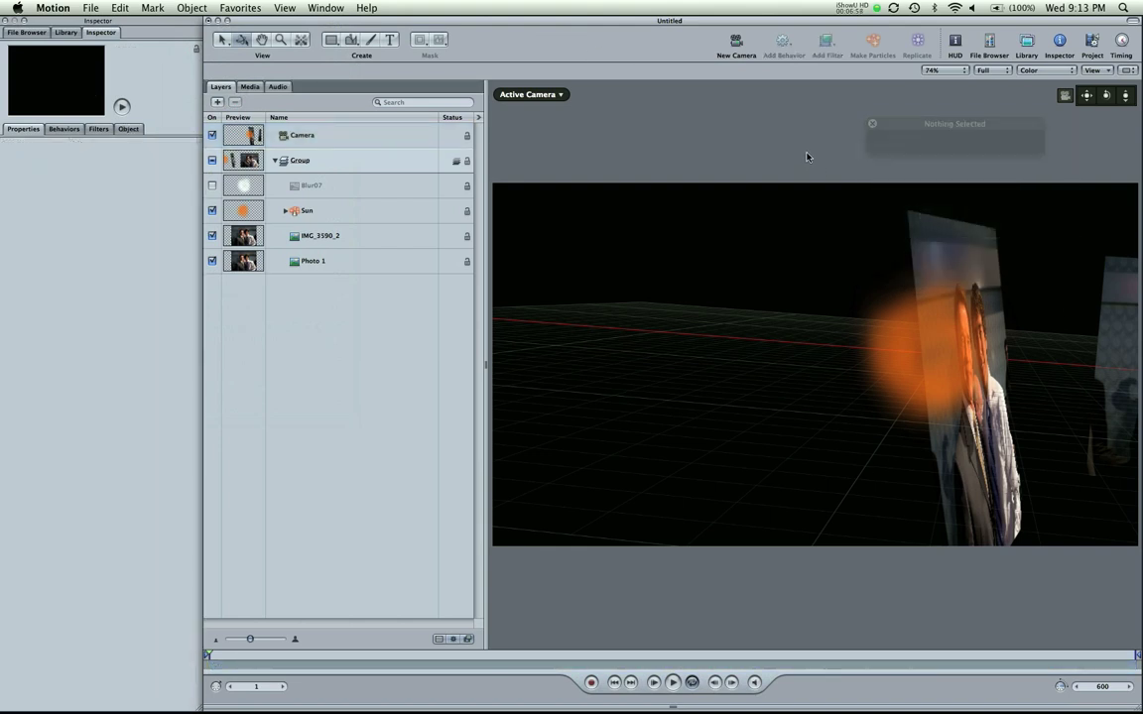